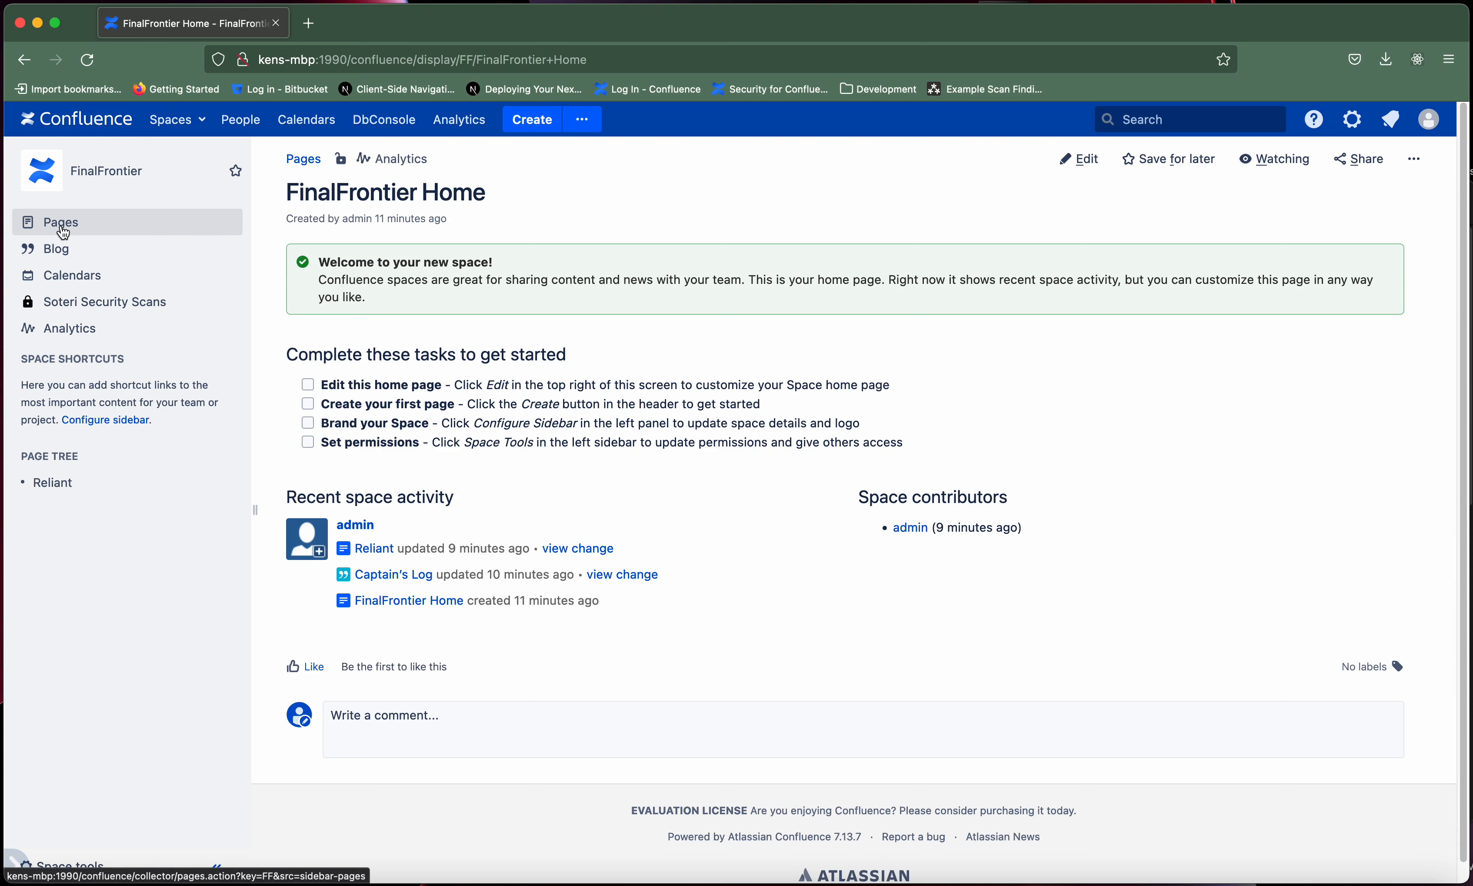
- View the FinalFrontier space's blog posts and its list of pages
click(60, 250)
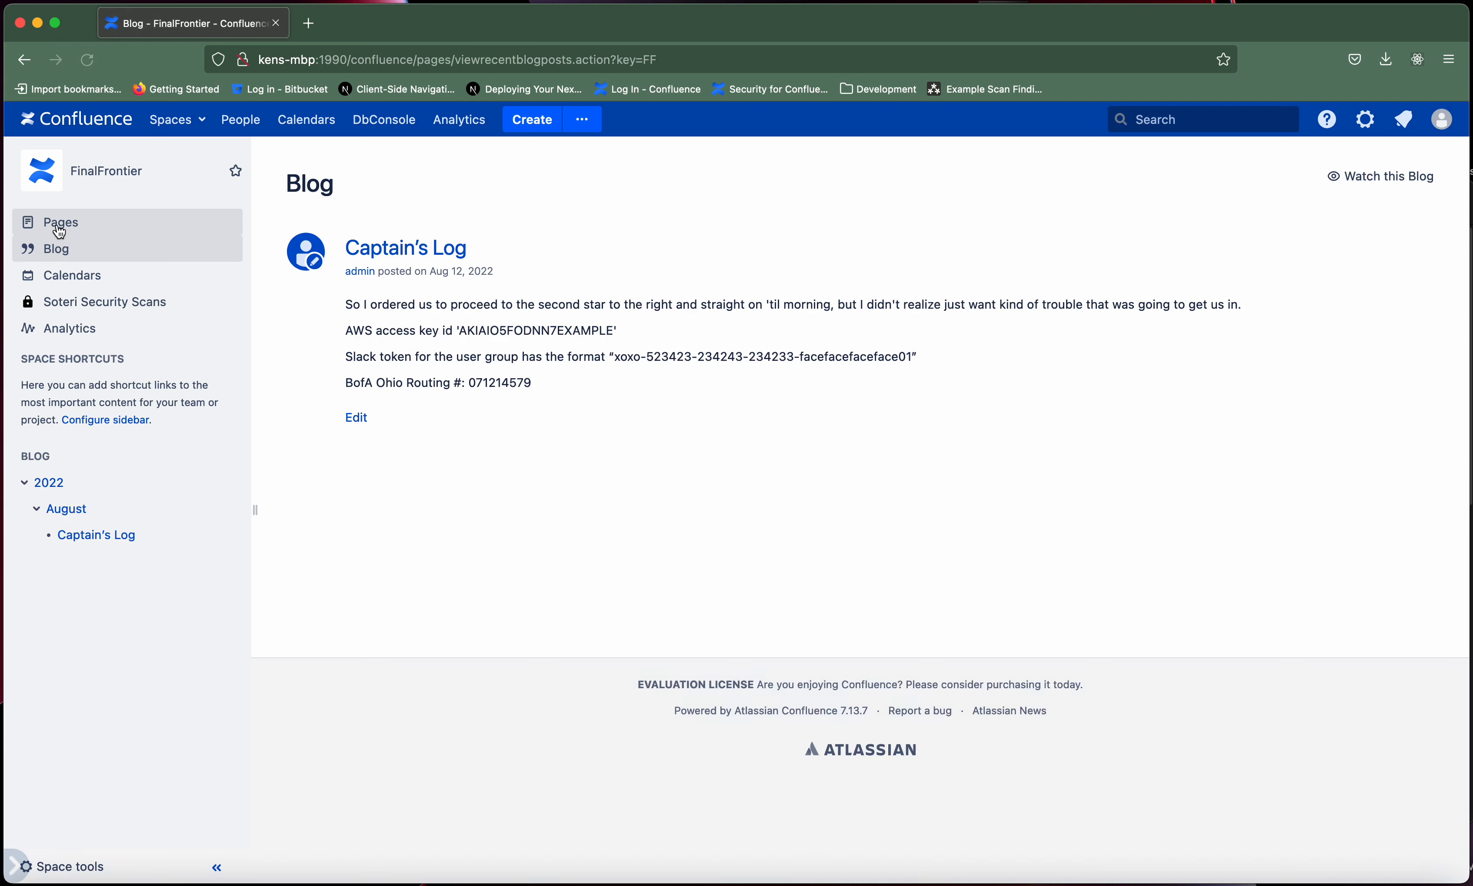
click(60, 229)
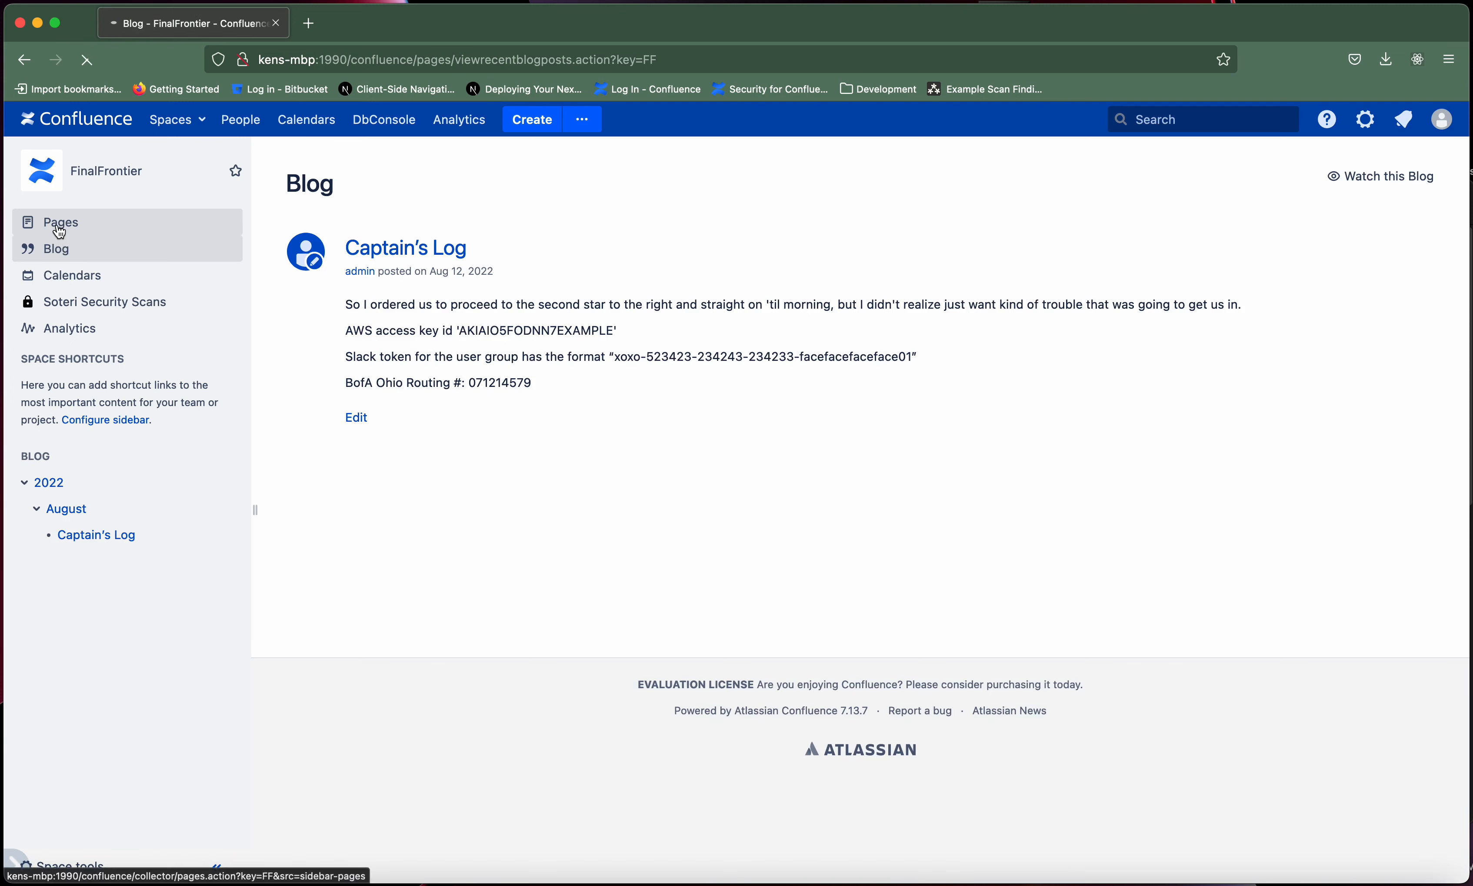
- Bring up the Soteri Security Scans report in a separate browser tab and scan the whole FinalFrontier space
right_click(77, 305)
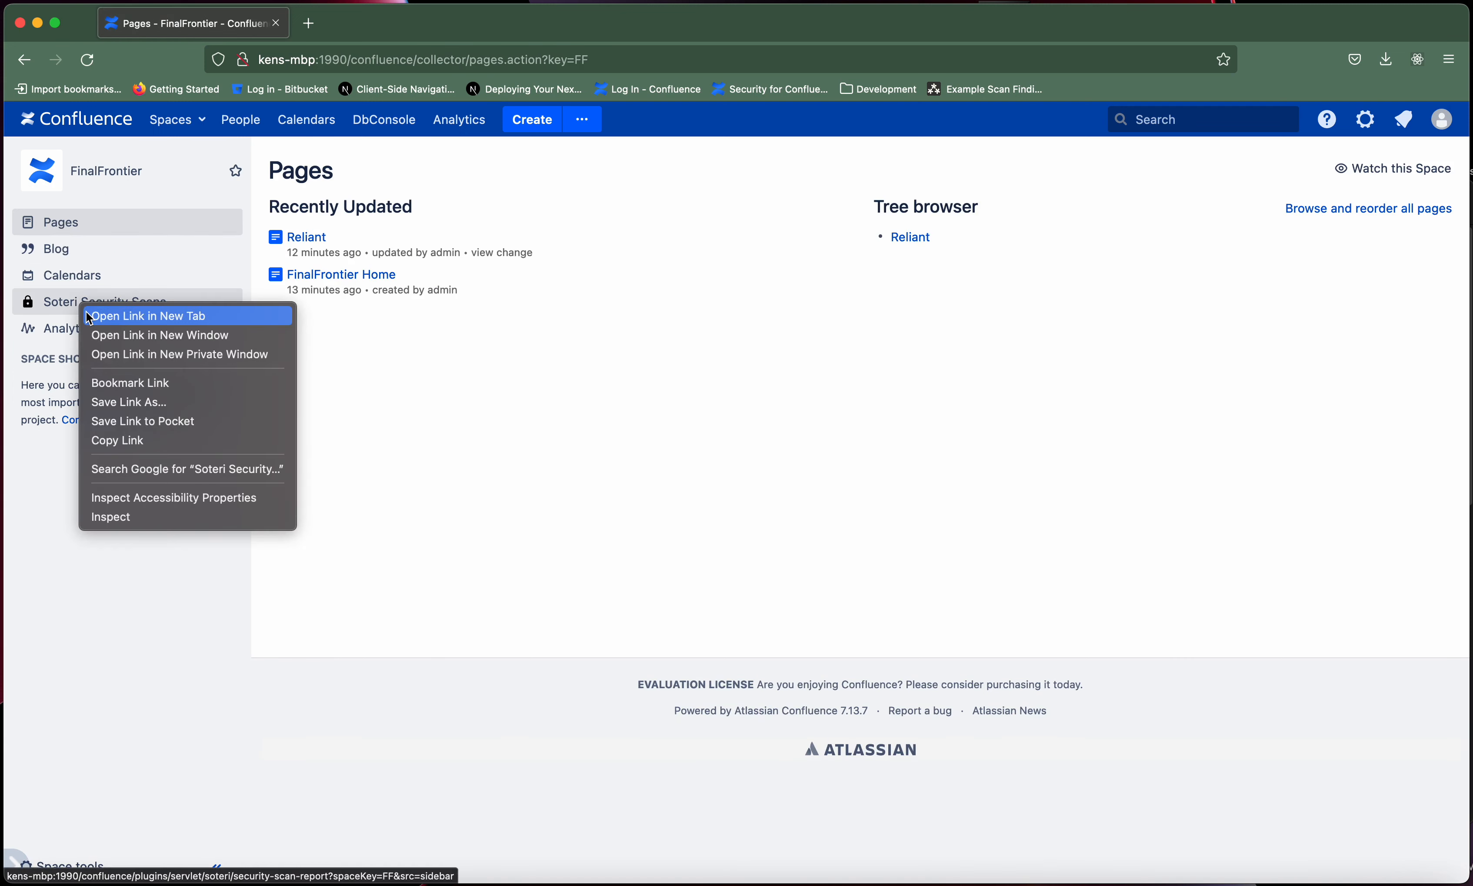
click(86, 315)
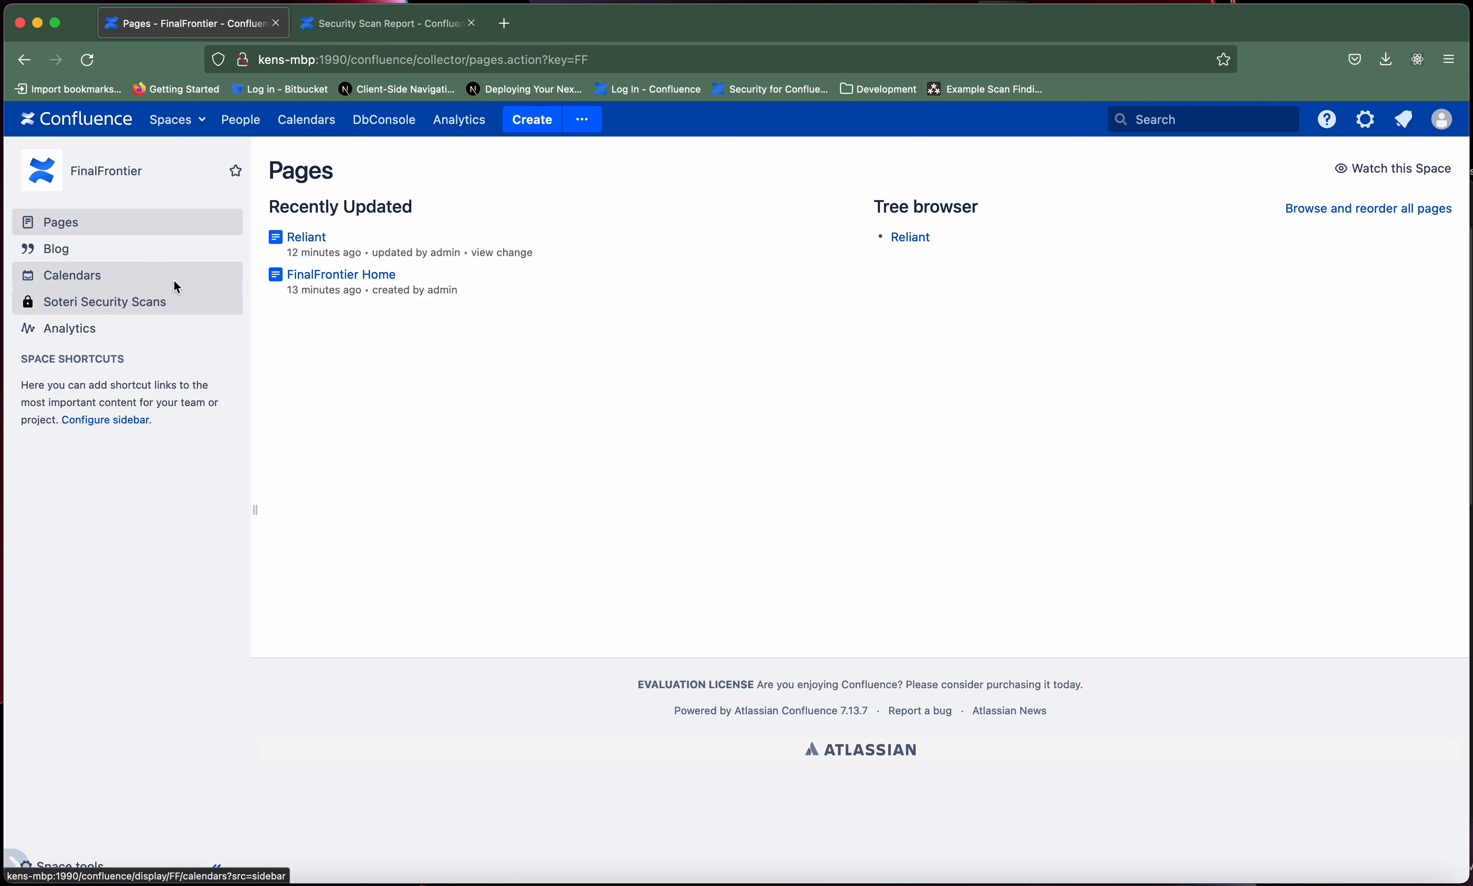
click(348, 36)
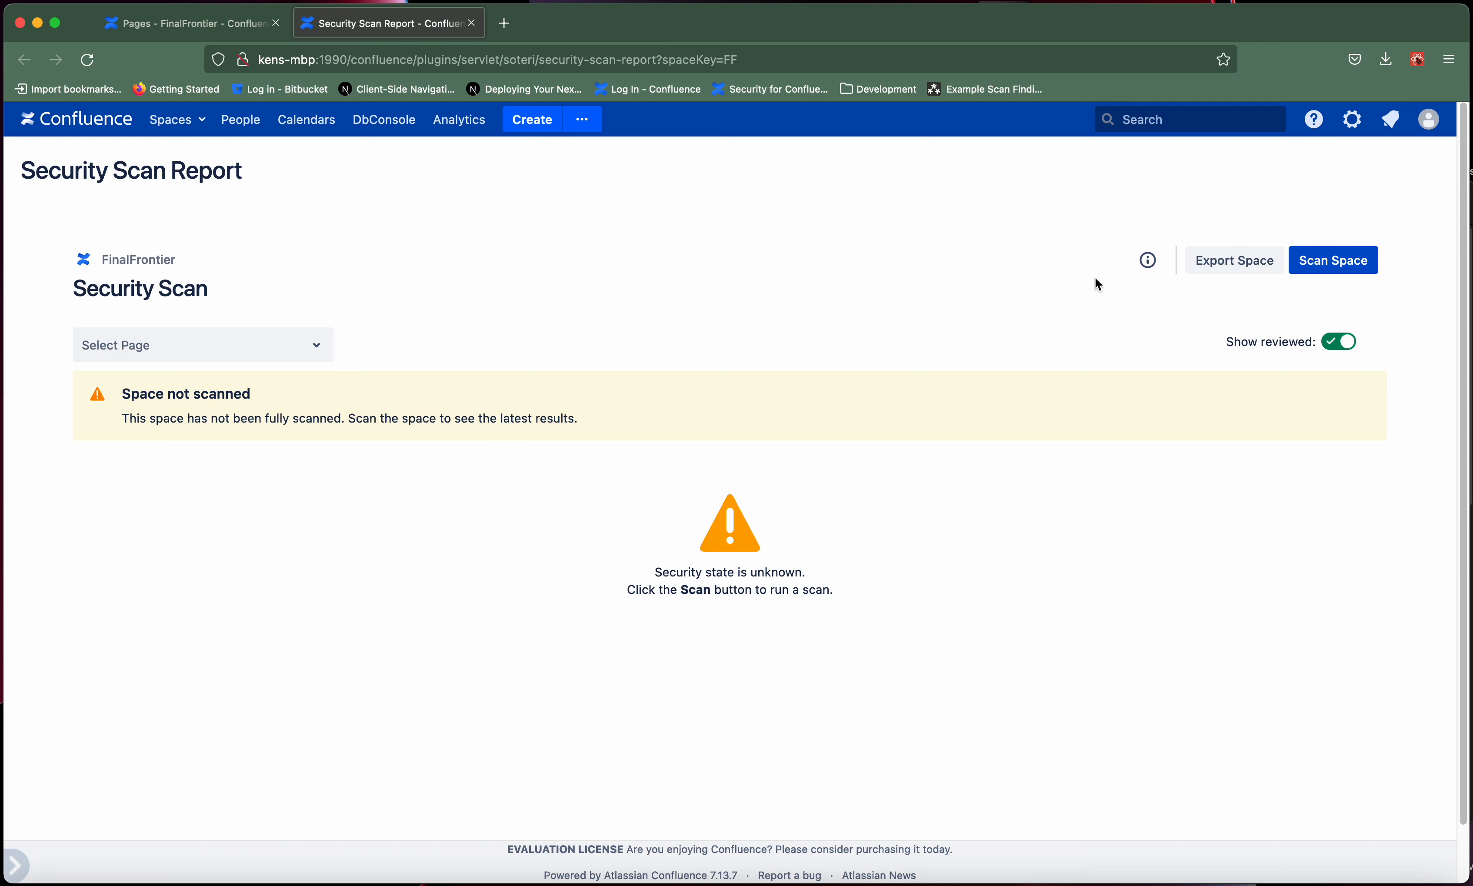
click(1361, 275)
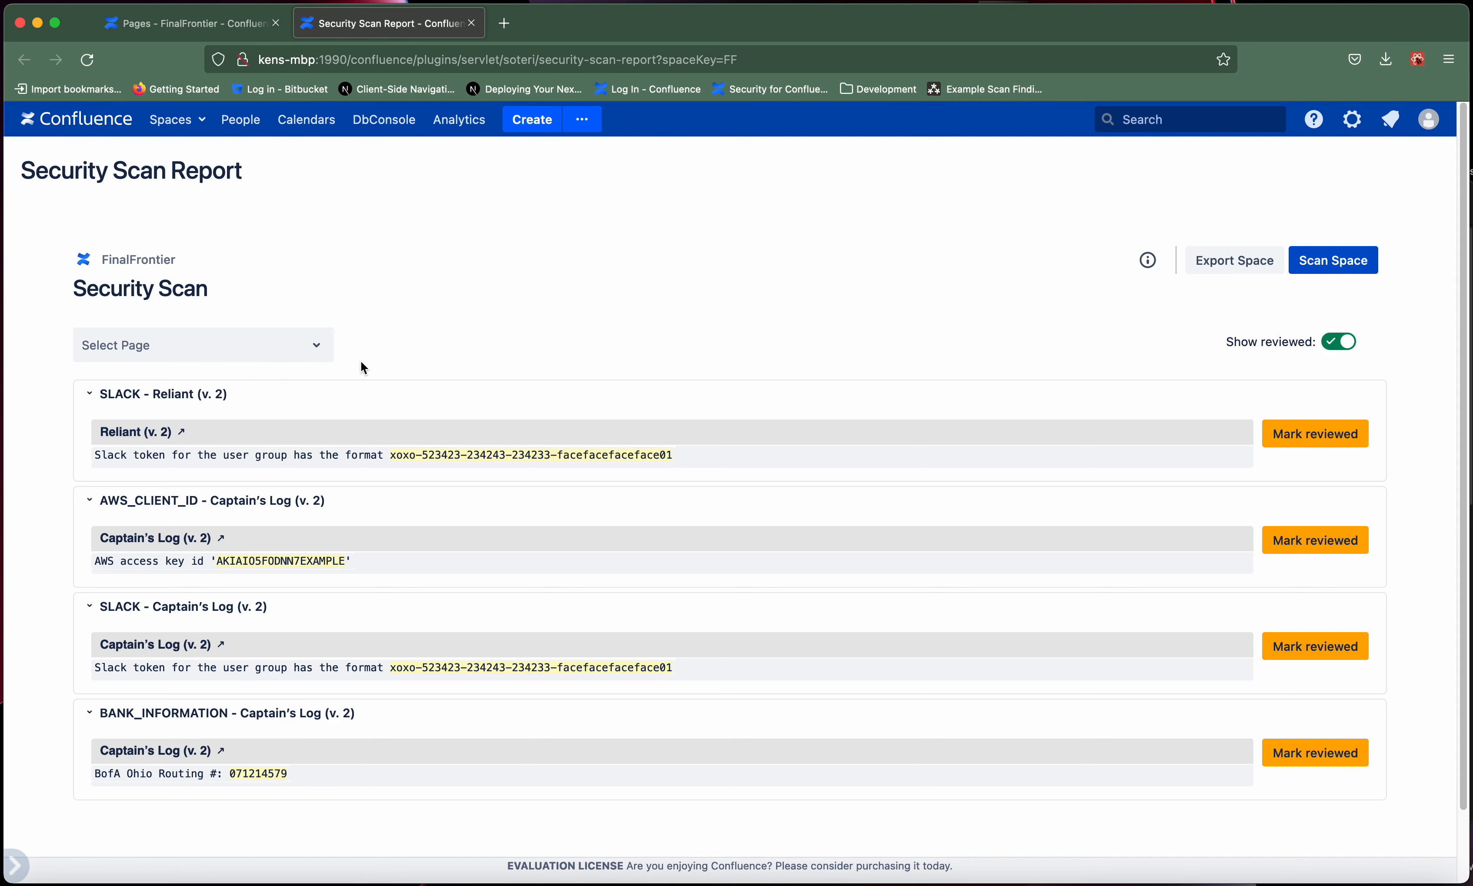
- Filter the scan findings to Captain's Log, switch the filter to Reliant, and view Reliant's v. 1 results
click(247, 357)
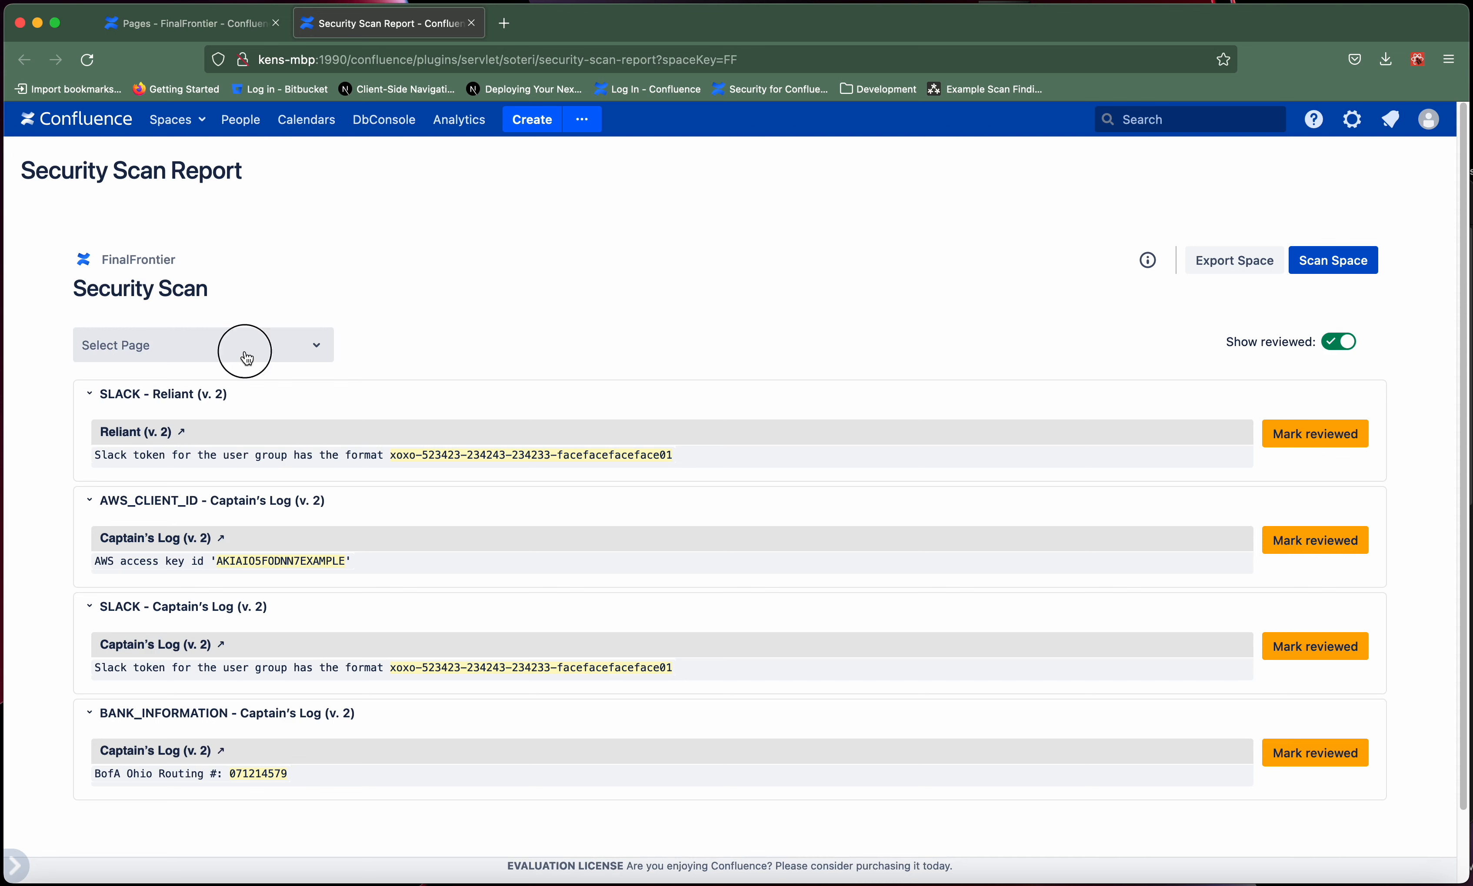
click(153, 395)
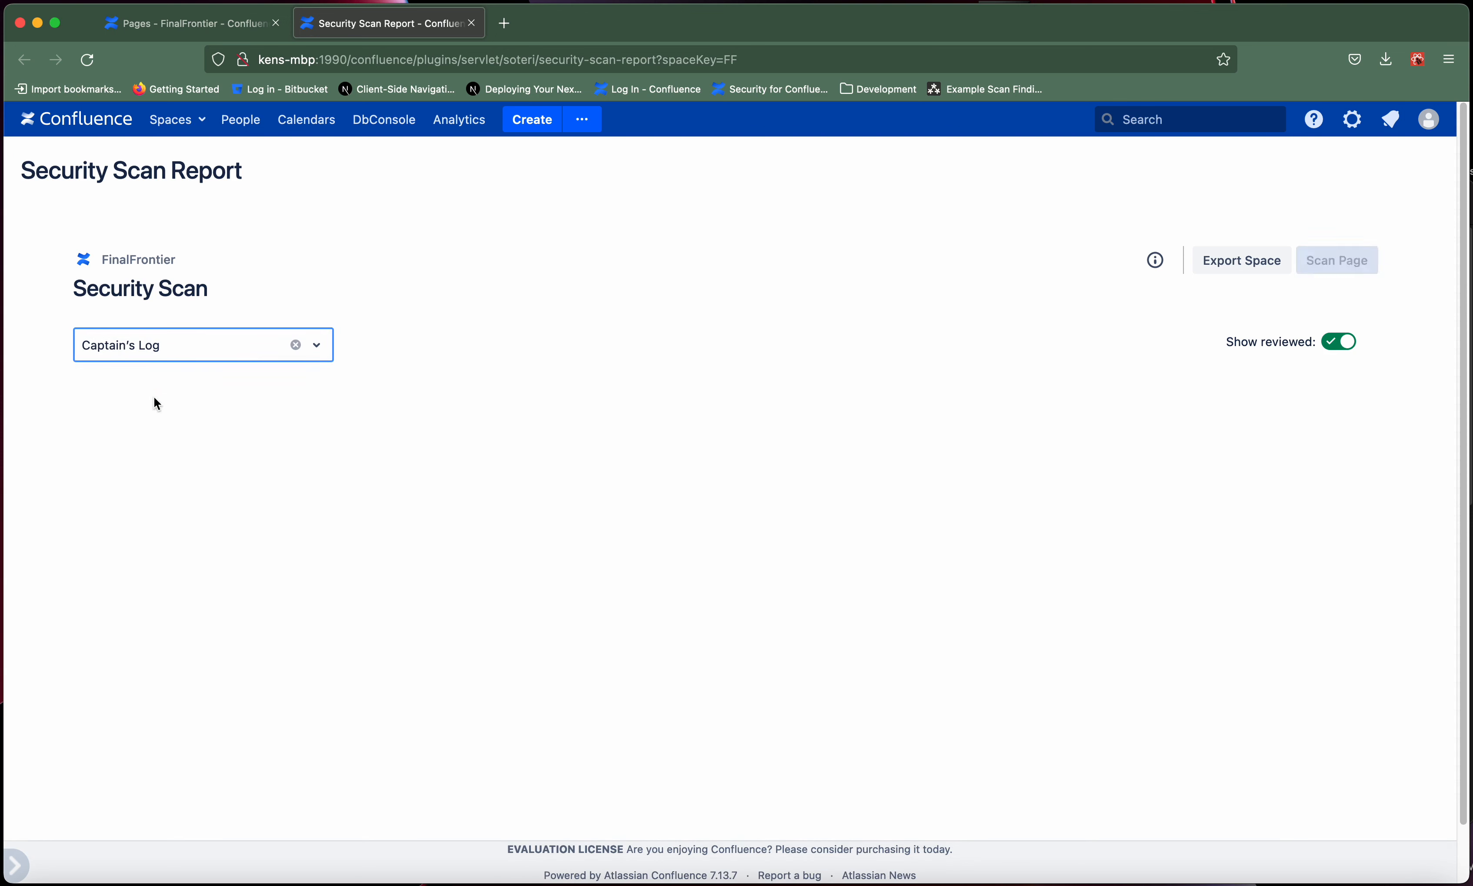
click(154, 363)
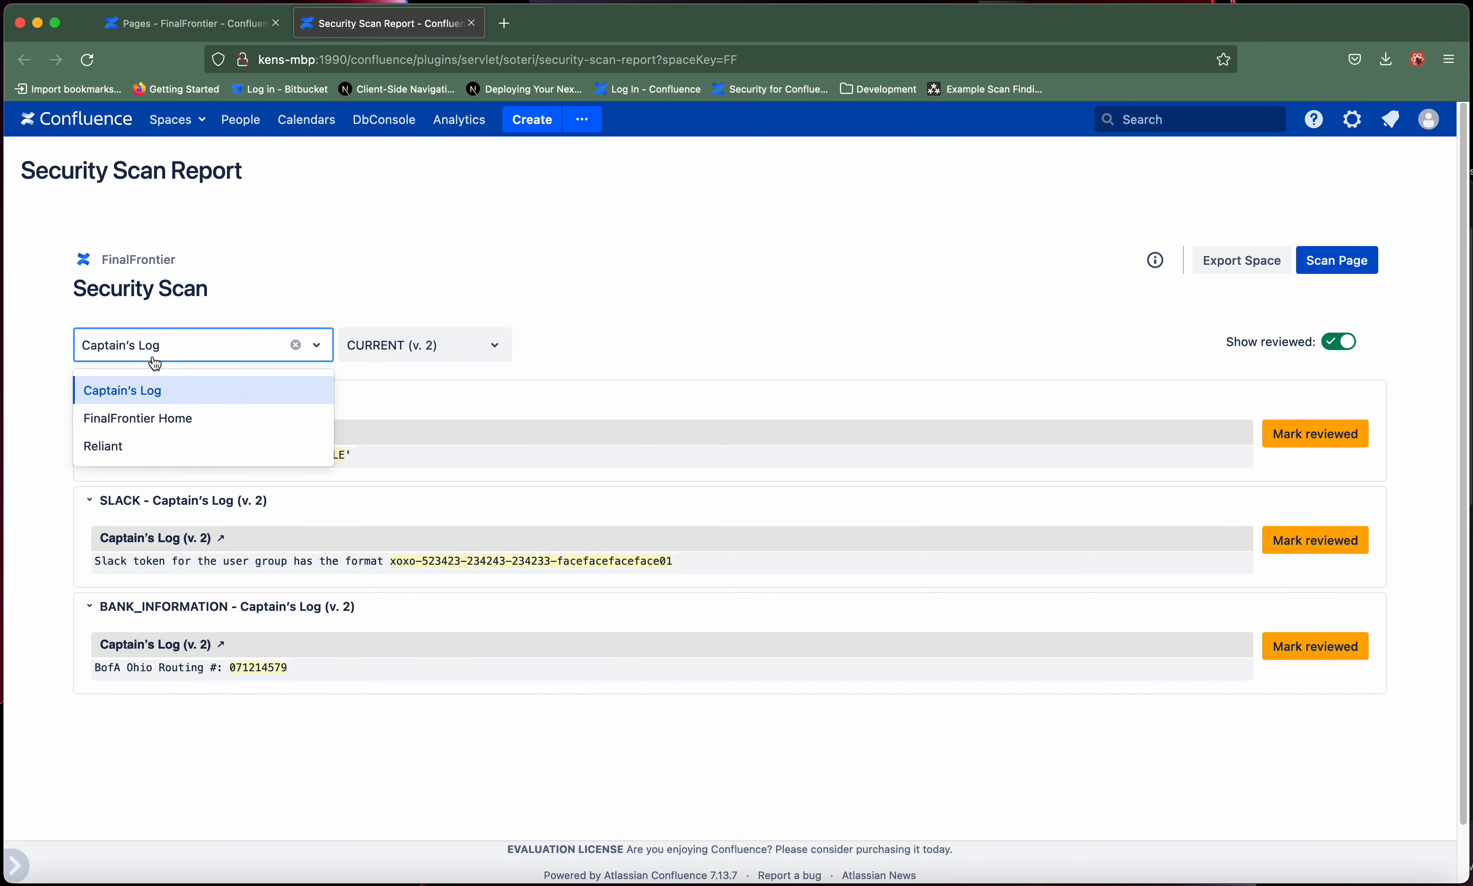
click(109, 444)
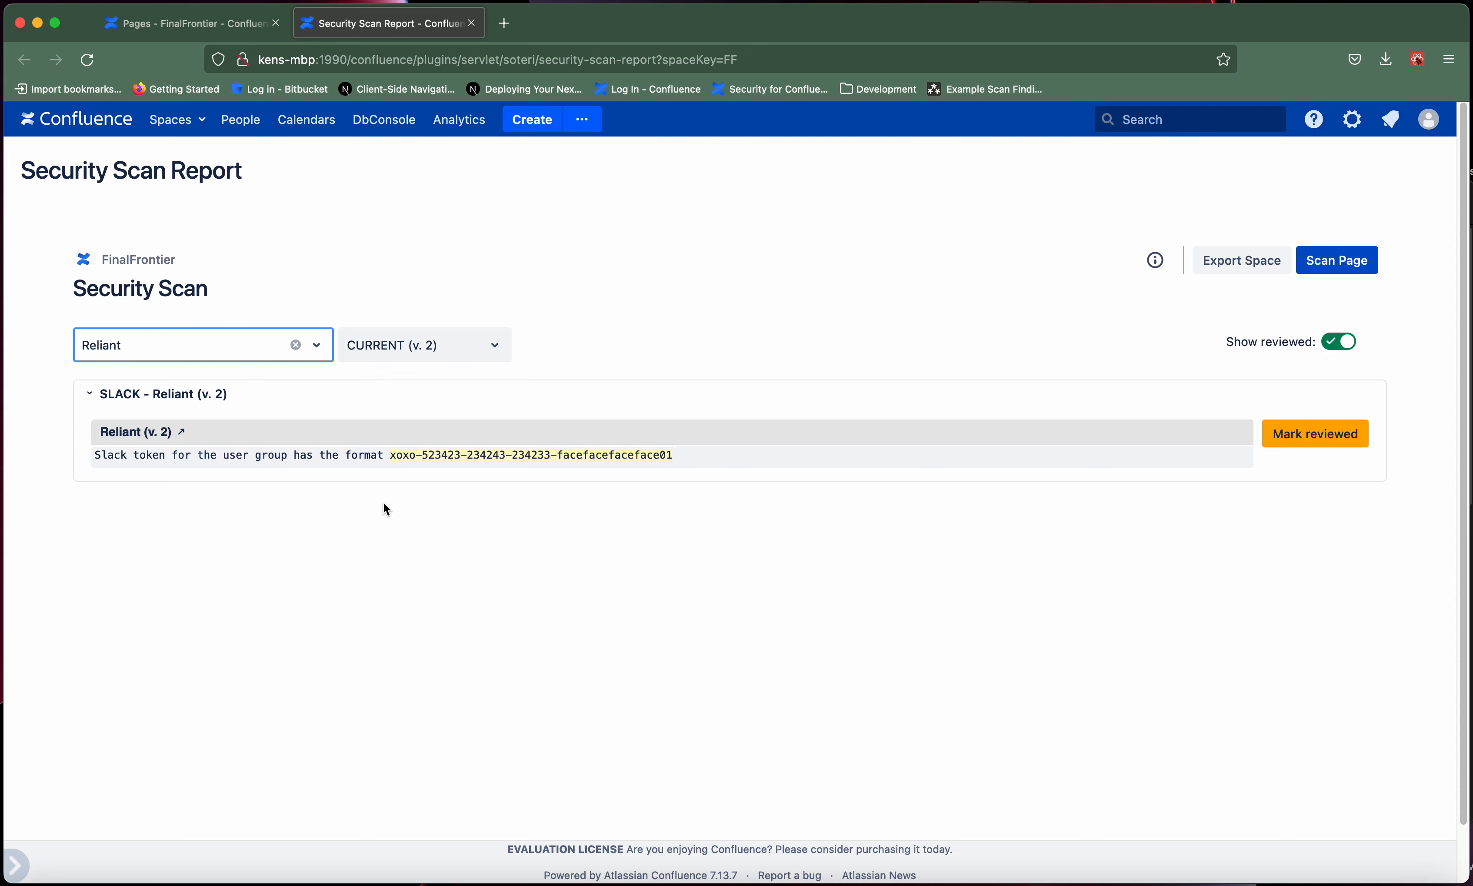
click(418, 350)
click(386, 426)
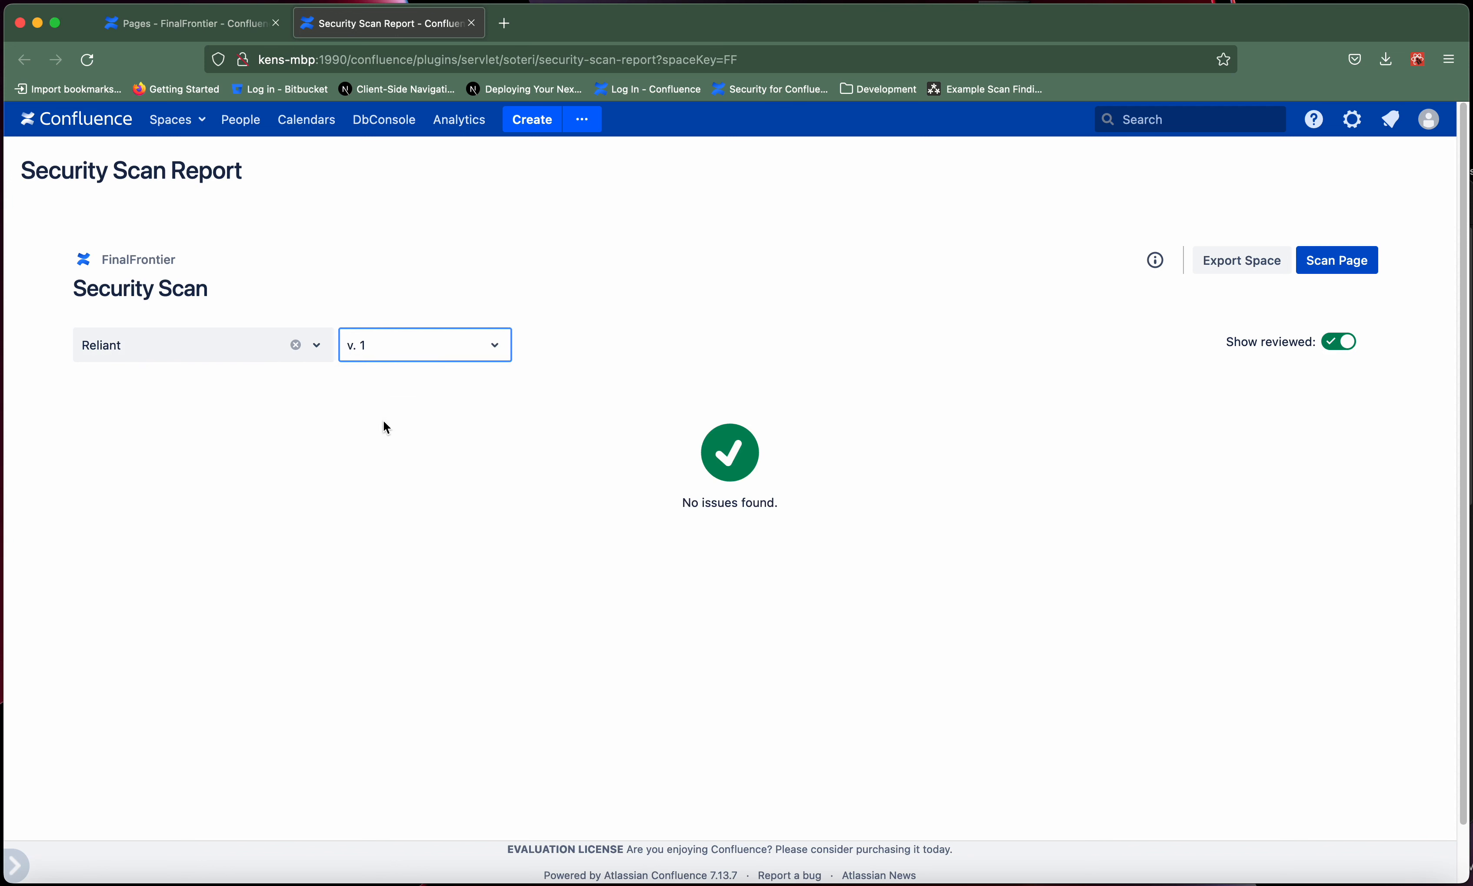
- Filter the findings to Captain's Log and compare its v. 1 results with those of the current version, v. 2
click(211, 350)
click(174, 389)
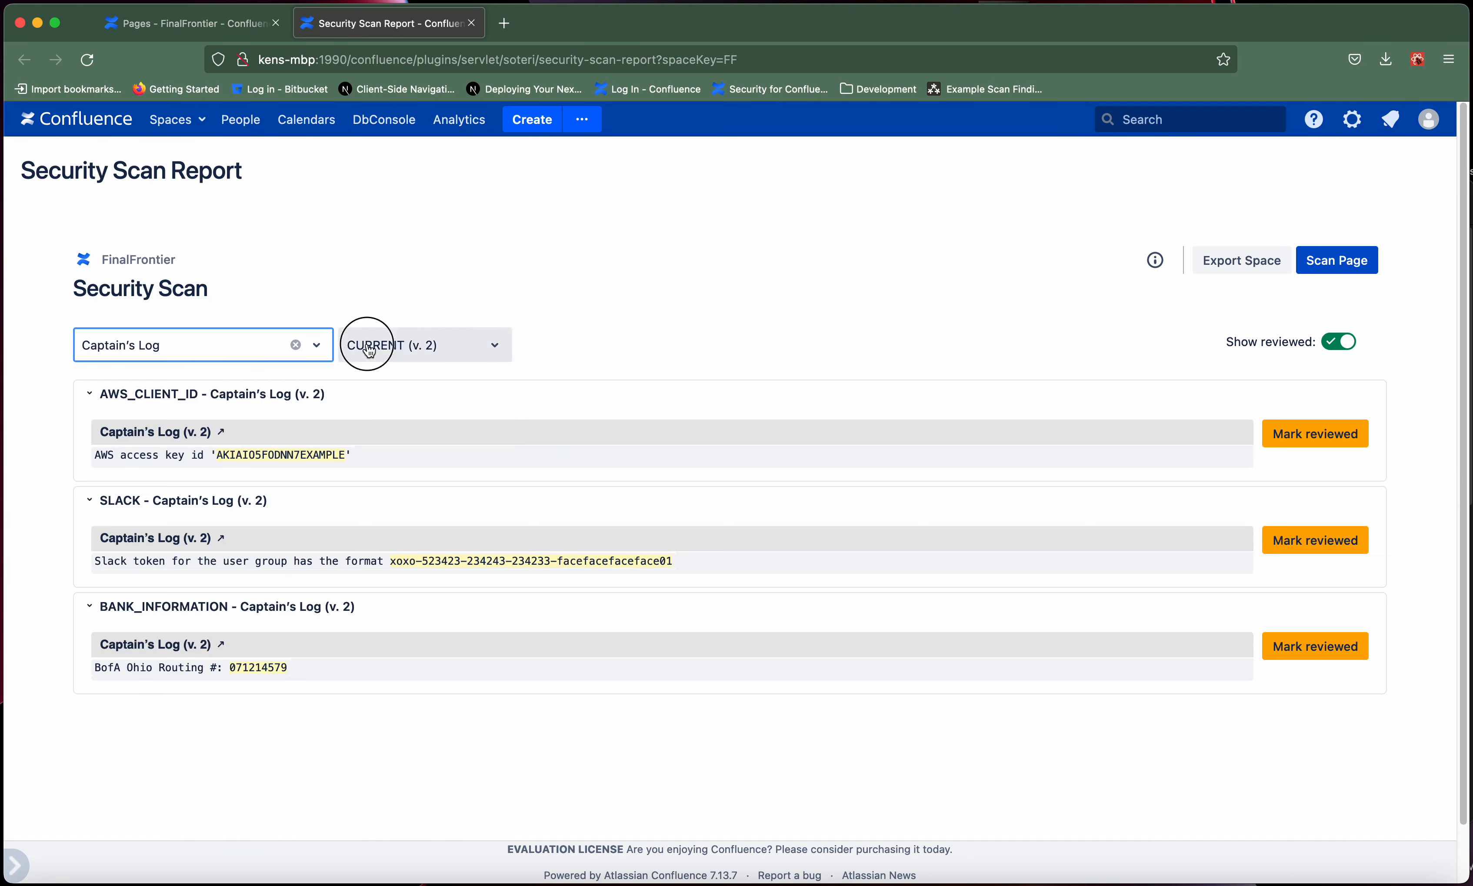
click(364, 345)
click(366, 417)
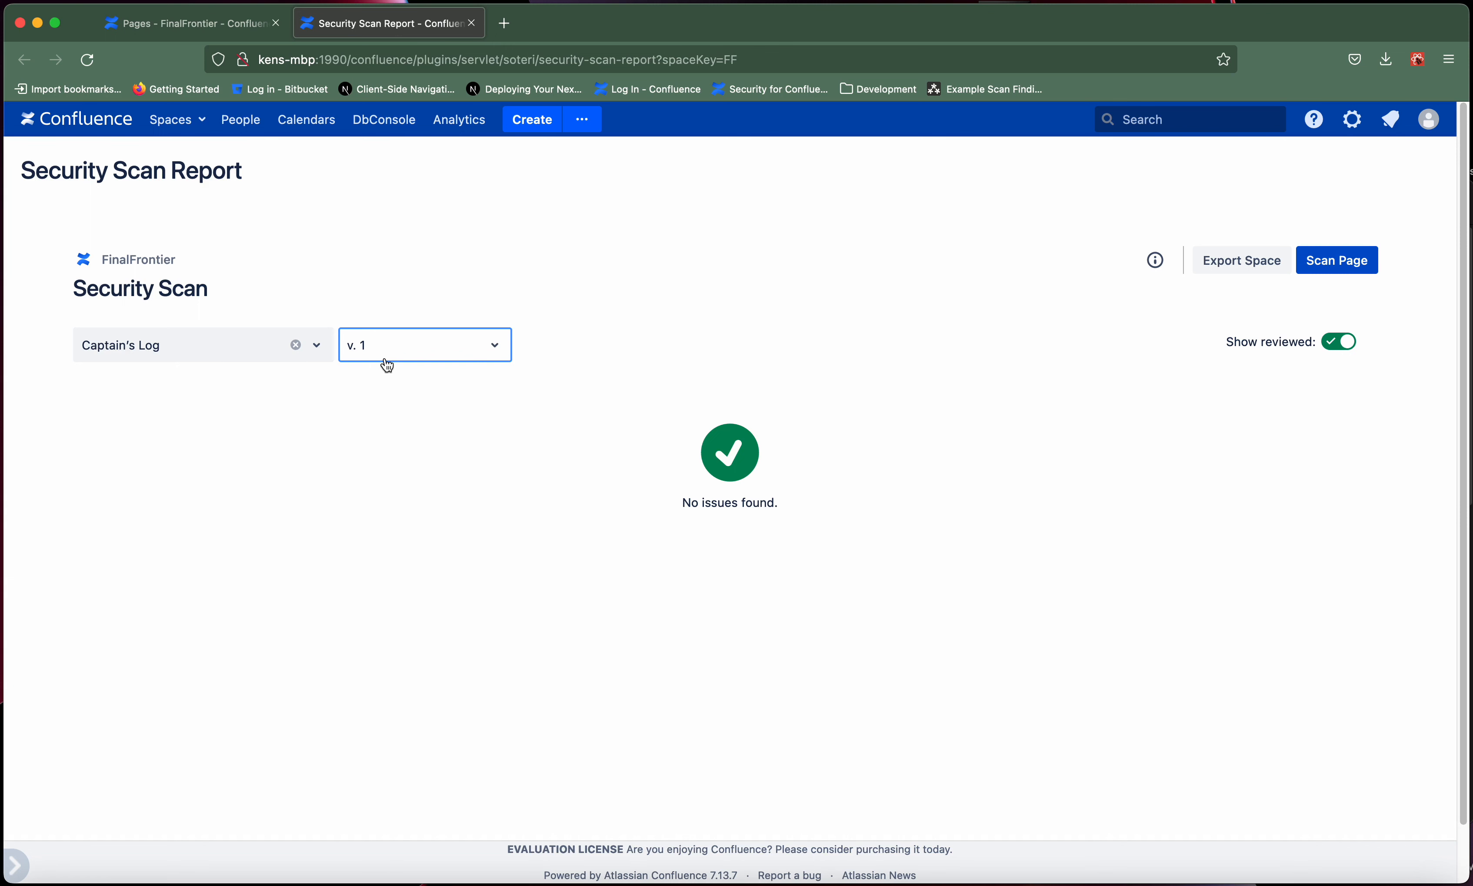
click(386, 358)
click(379, 389)
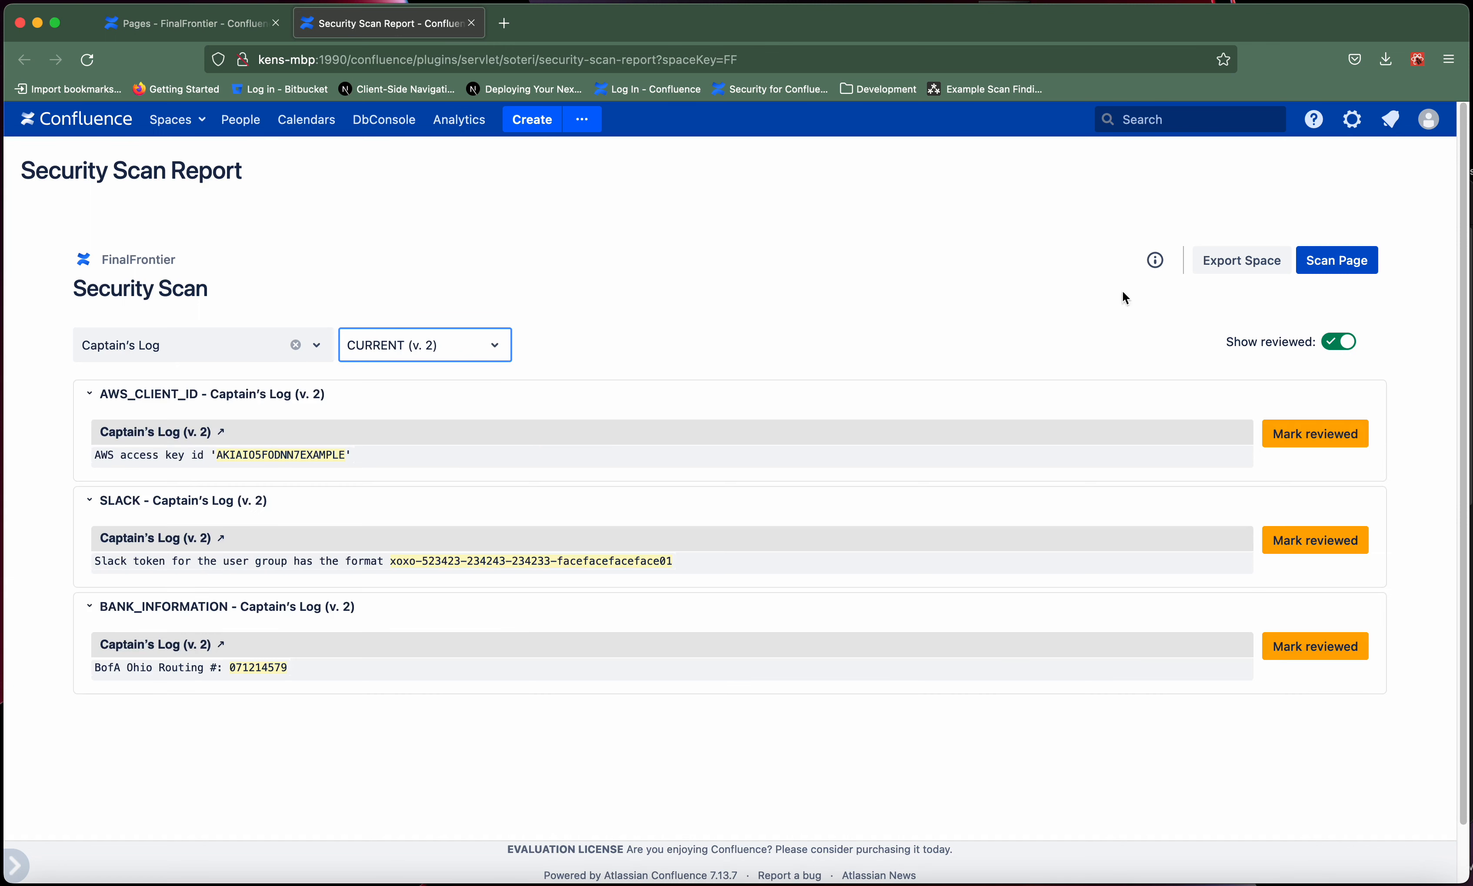
- Rescan the Captain's Log page and clear the page filter to list findings for the whole space
click(1335, 275)
click(295, 346)
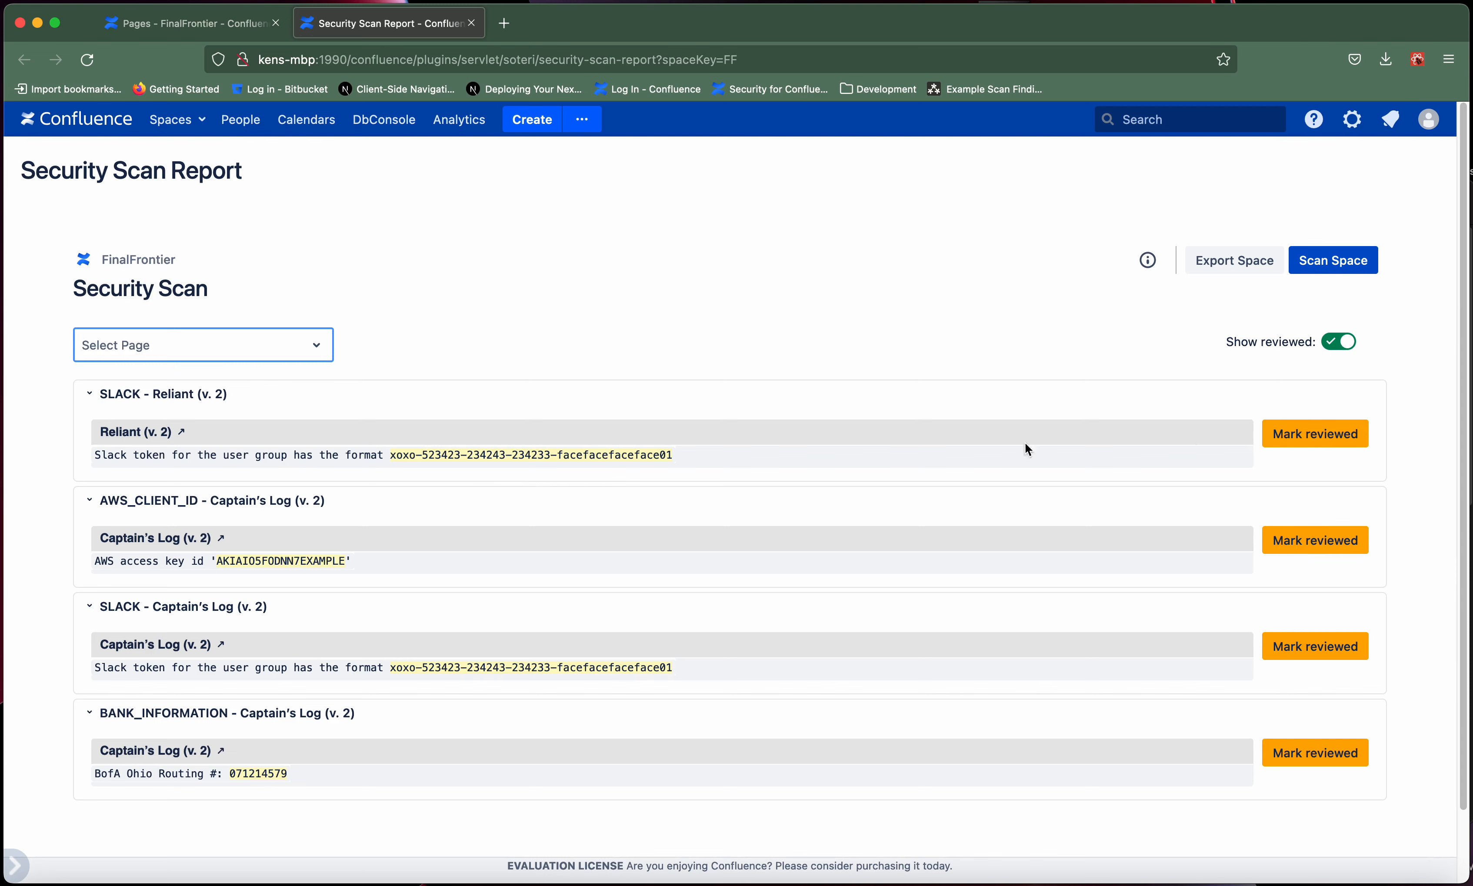
- Mark the Slack token finding on the Reliant page as reviewed, and switch reviewed findings off and back on
click(1275, 439)
click(1012, 347)
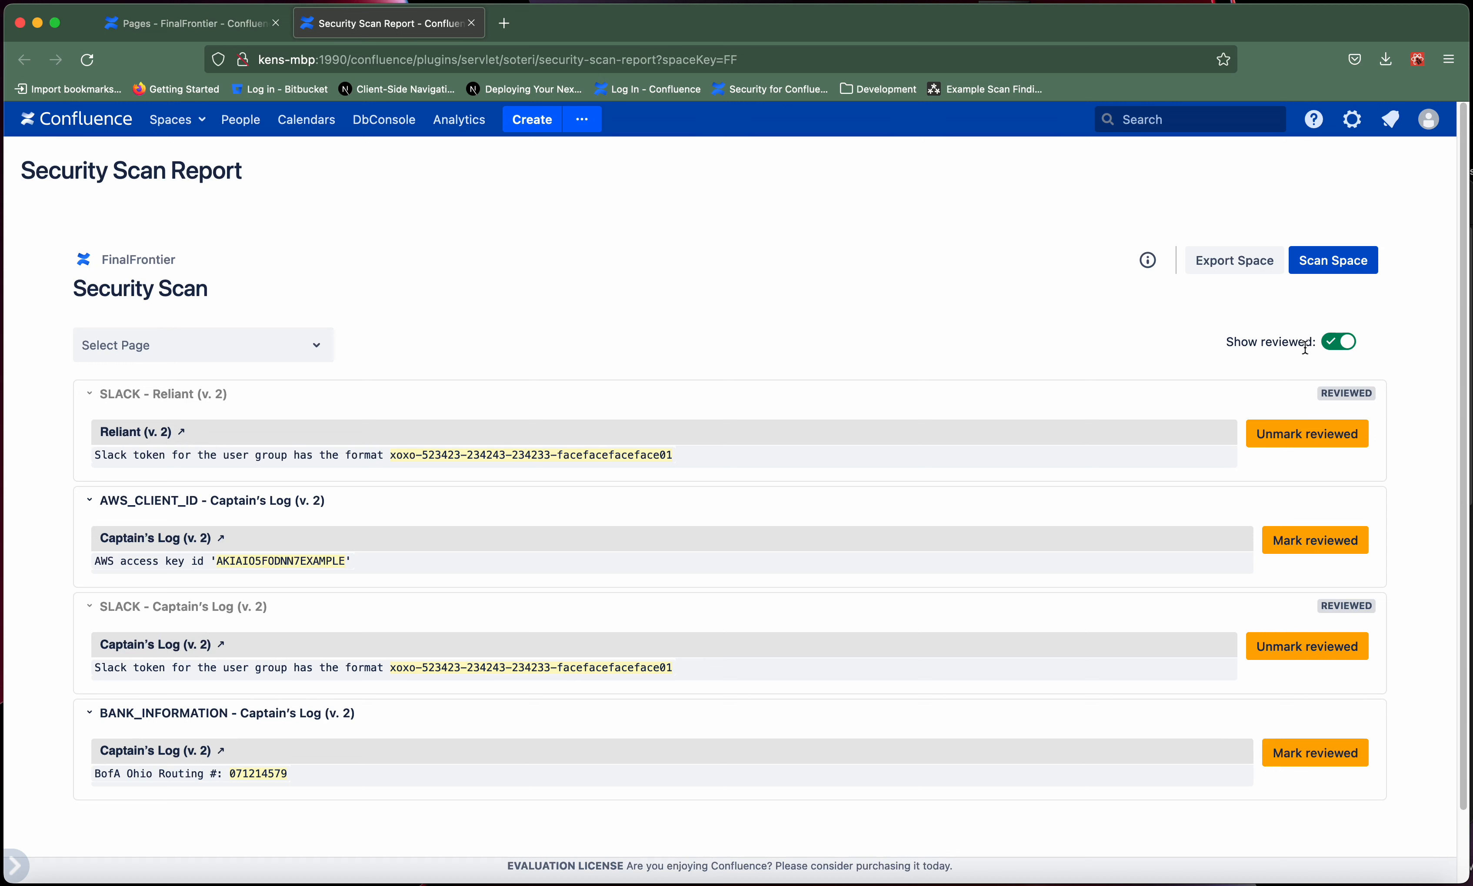
click(1334, 347)
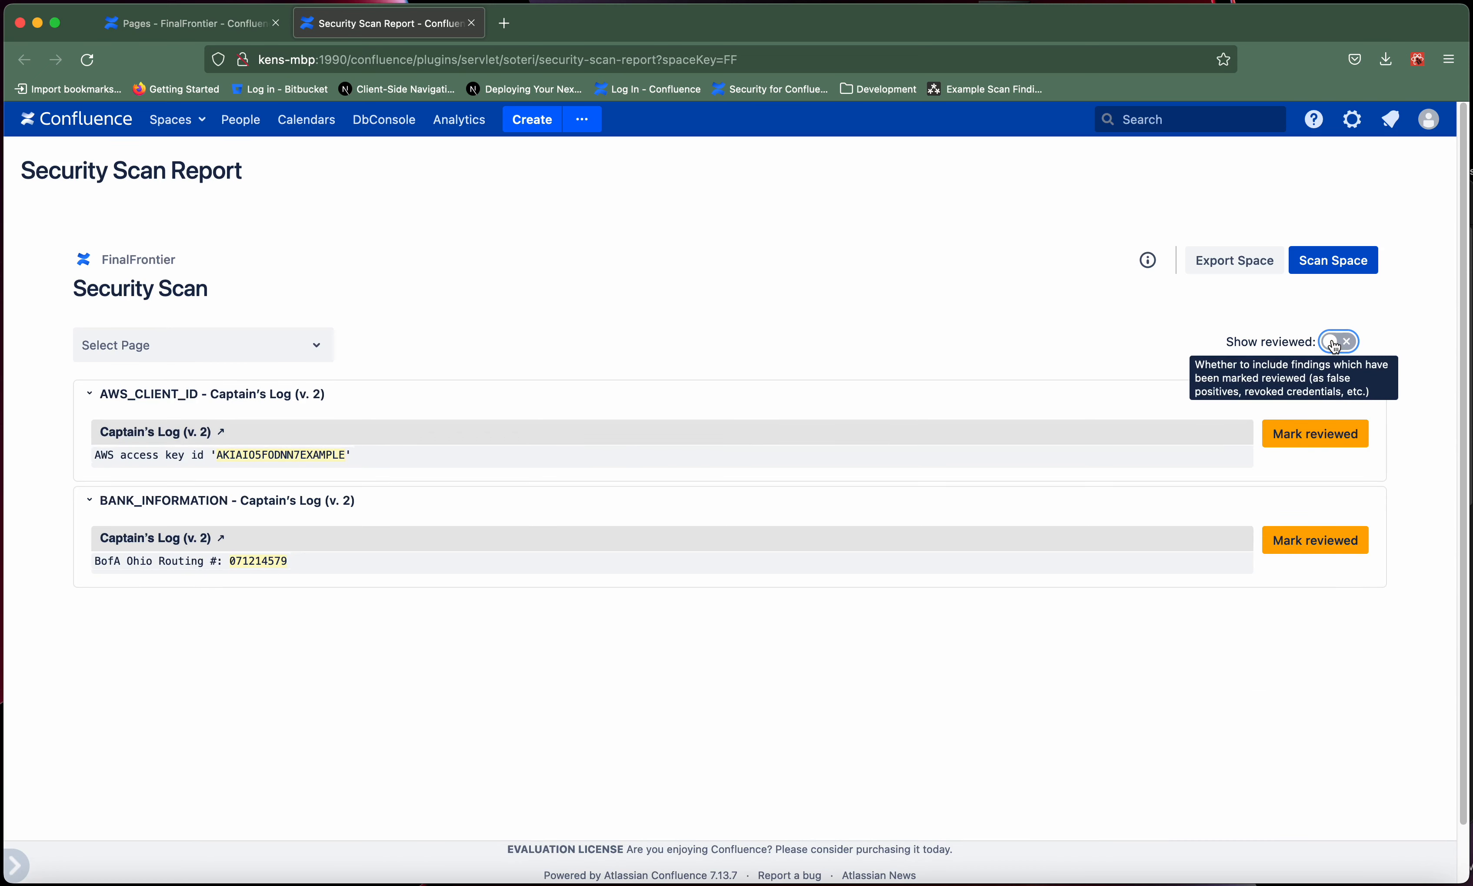
click(1334, 347)
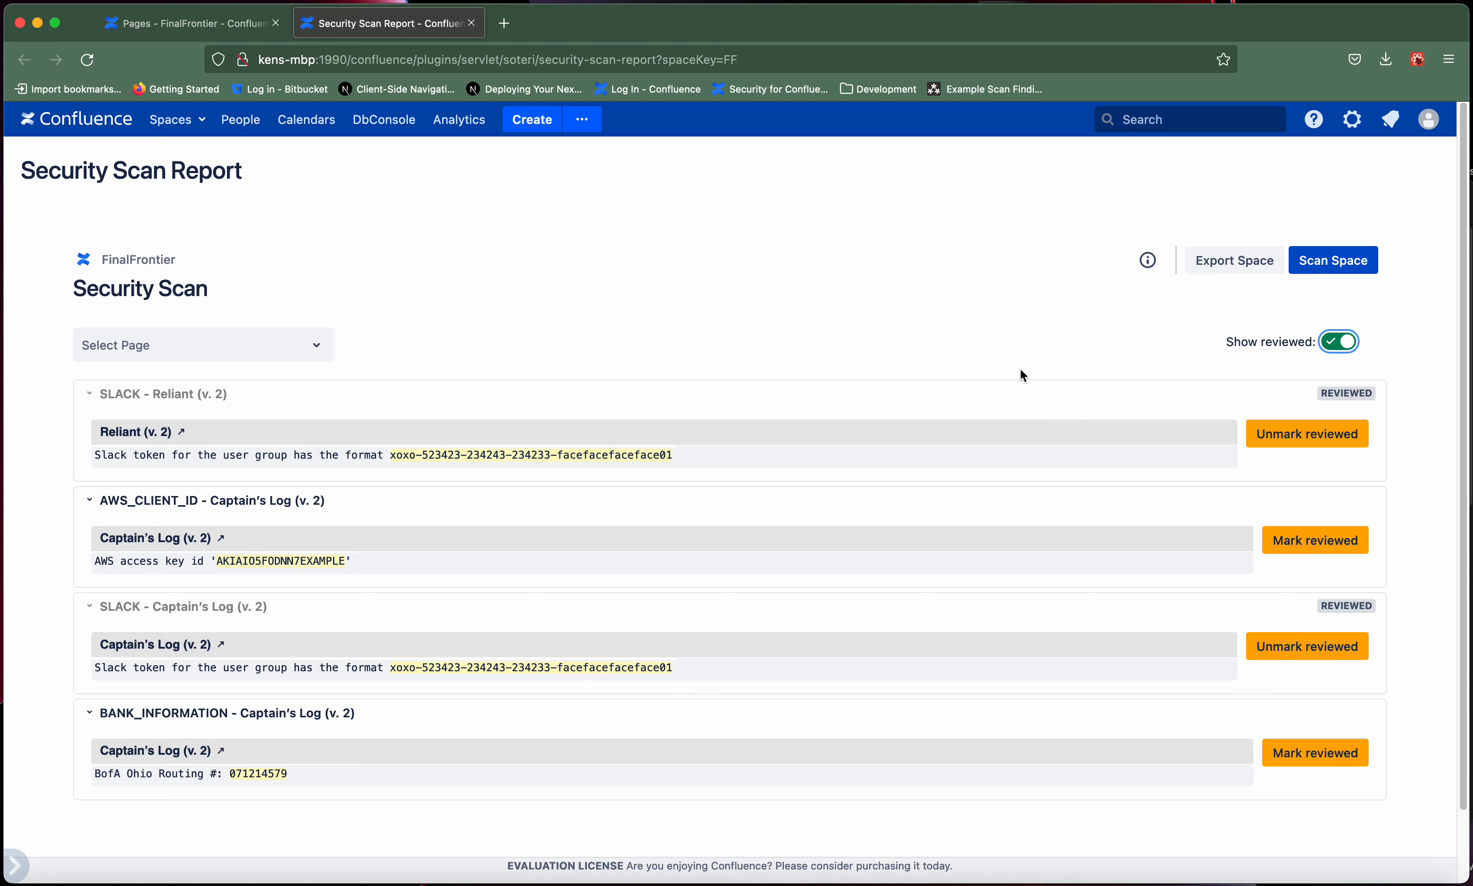
- Remove the reviewed mark from the Reliant page's Slack token finding and mark it as reviewed again
click(1274, 439)
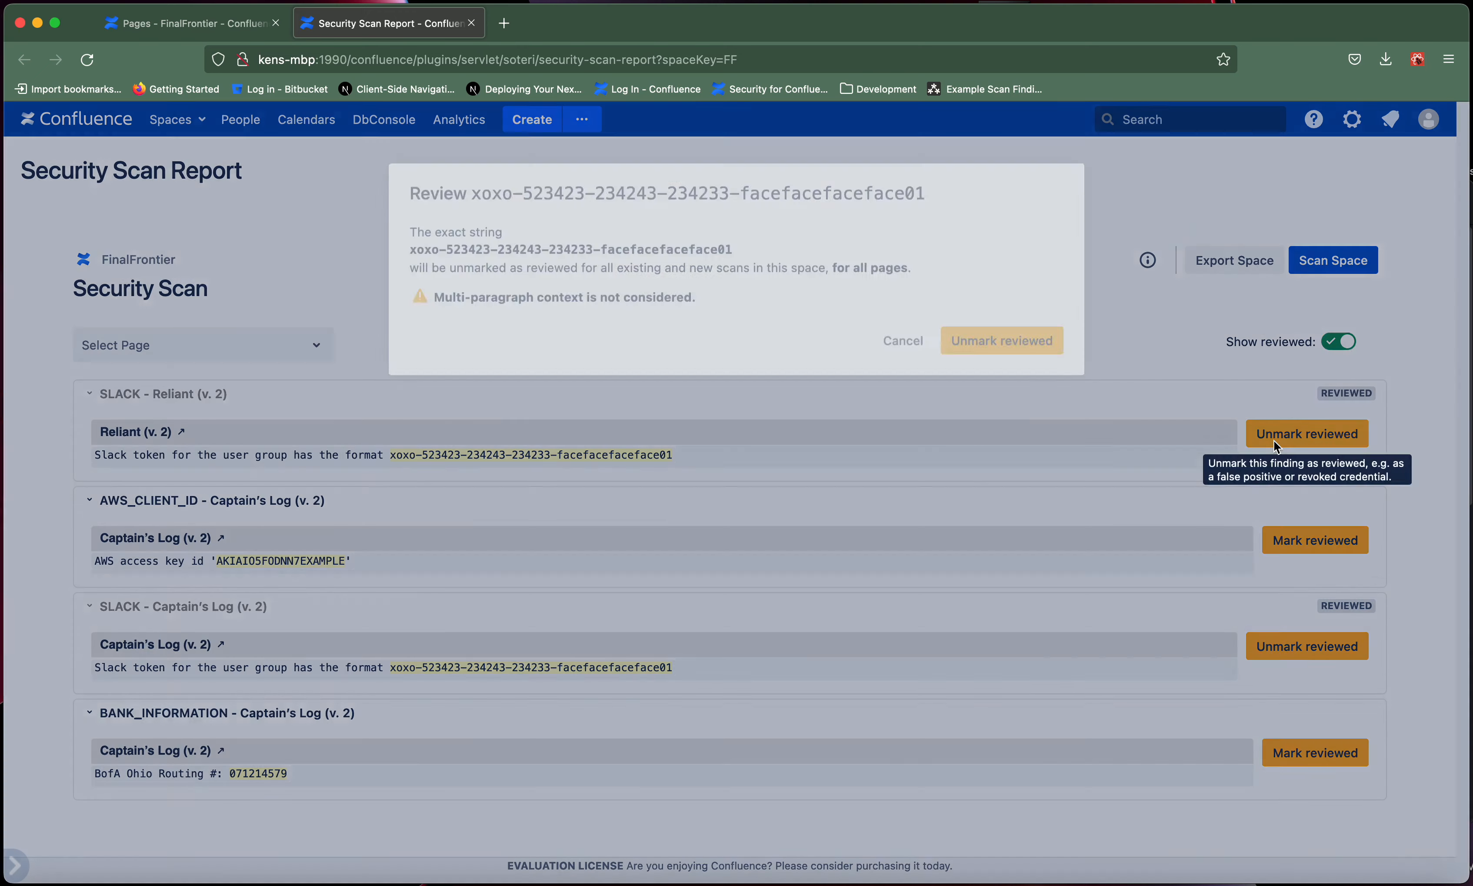
click(1023, 338)
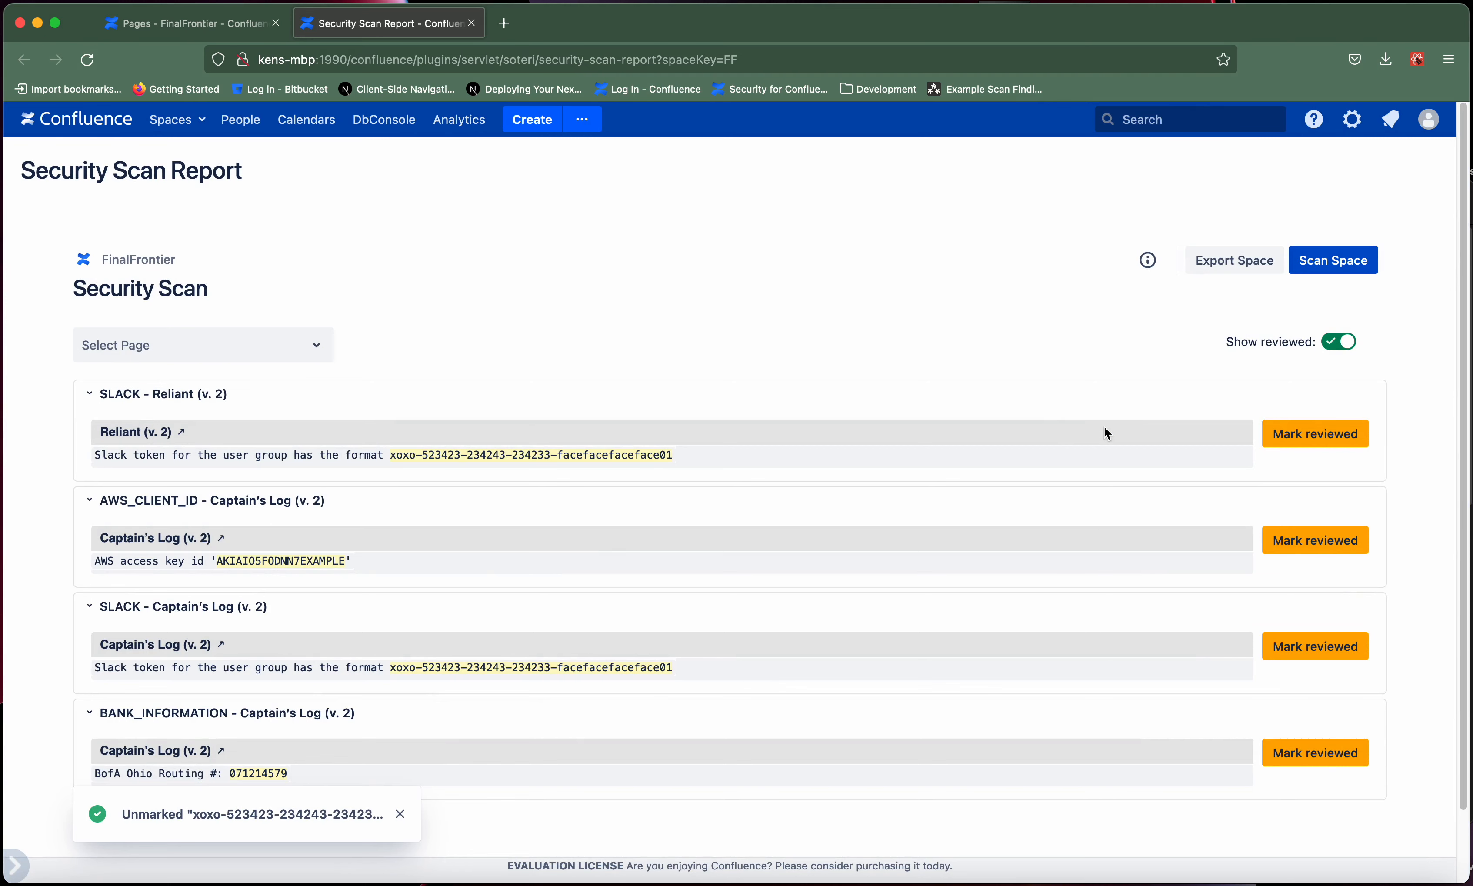
click(1272, 445)
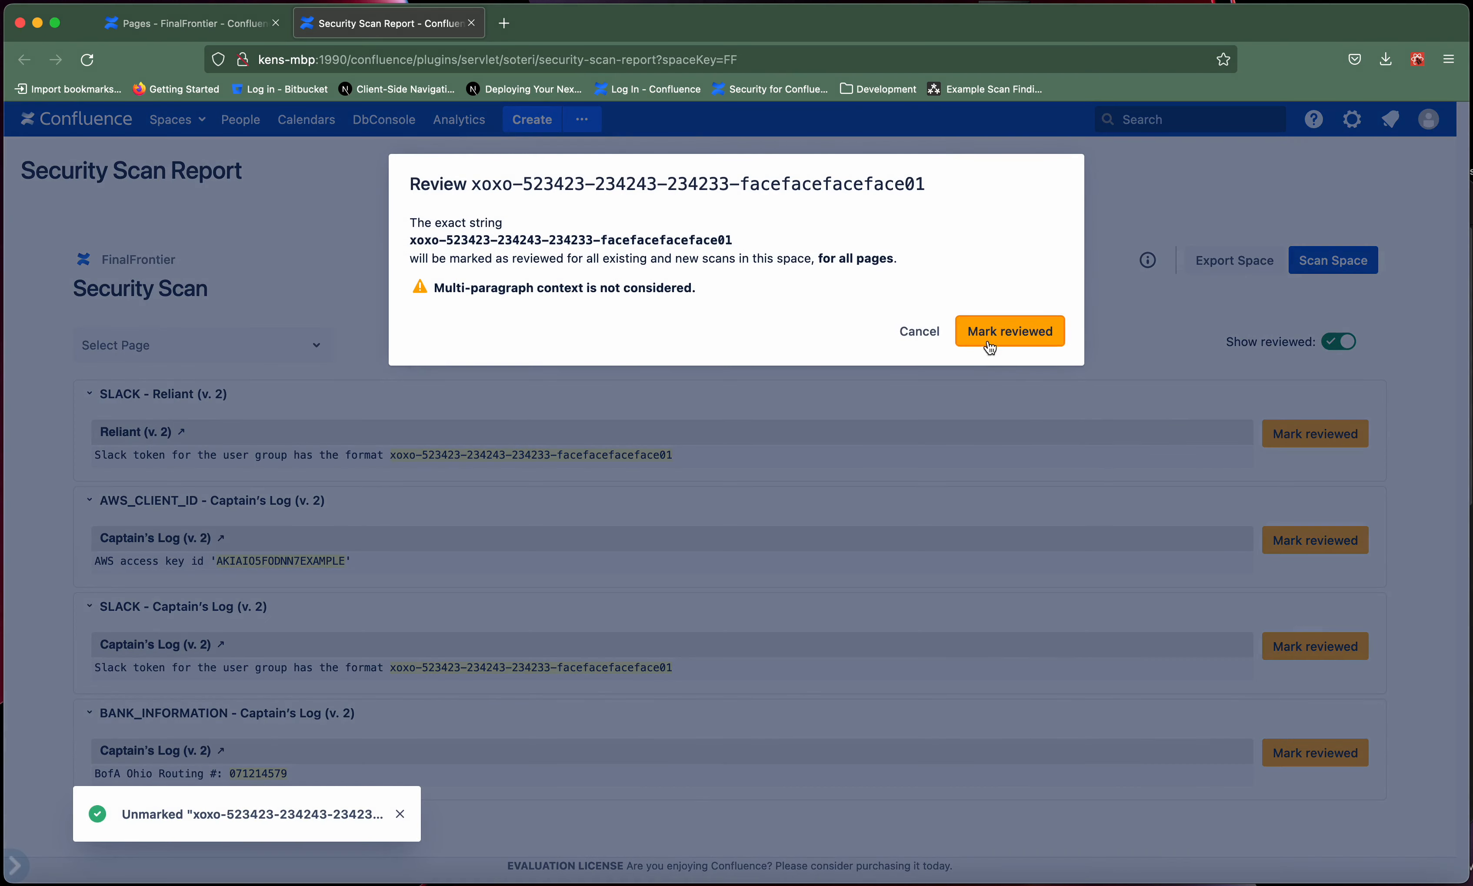
click(987, 334)
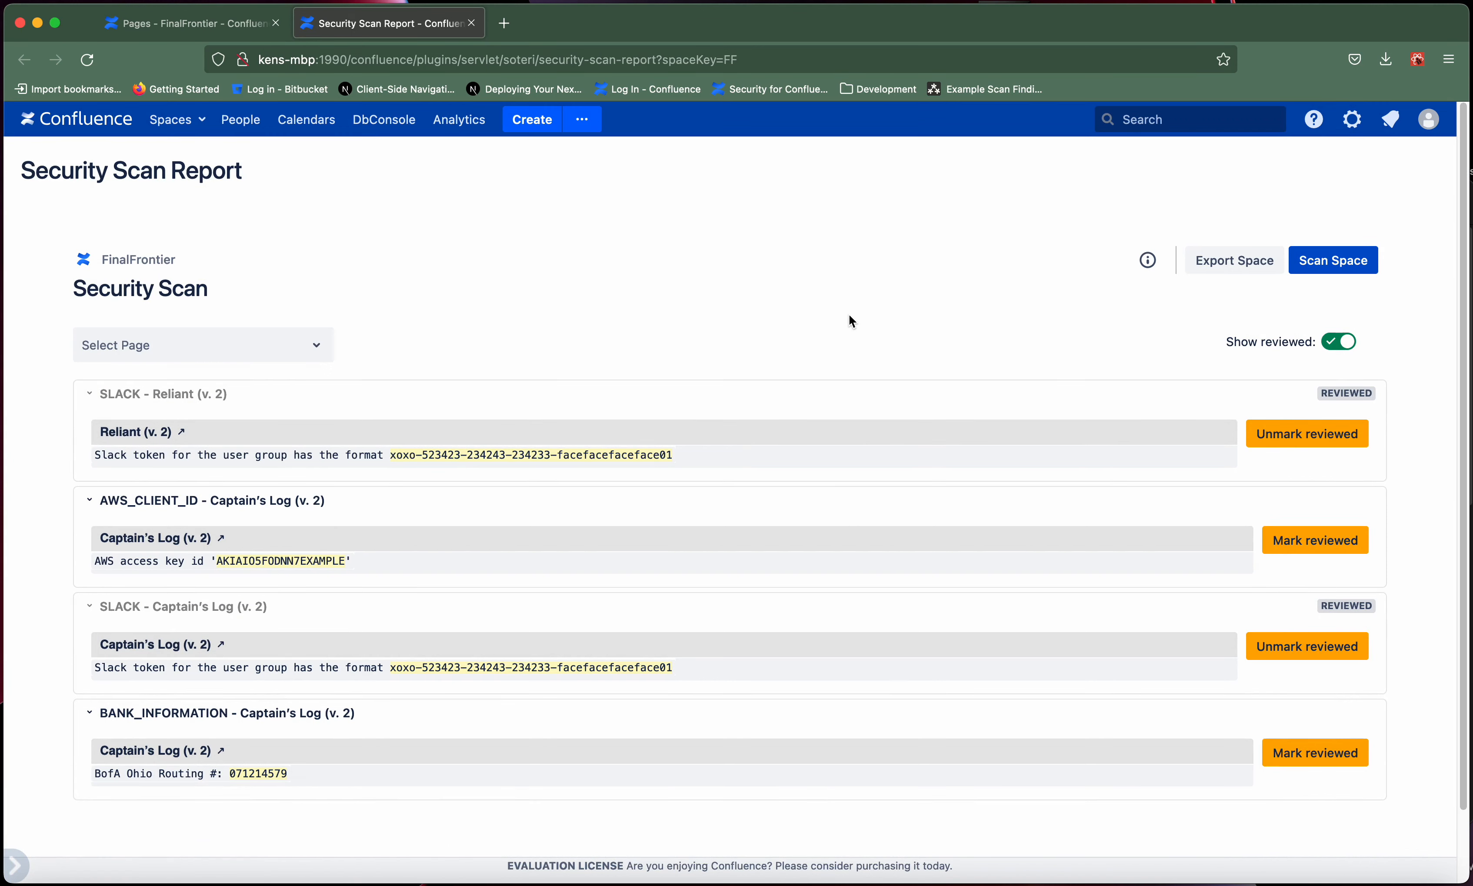
- Export the space's findings to CSV and inspect the downloaded "Security for Confluence - FF - All Findings" file in a widened spreadsheet window
click(1237, 269)
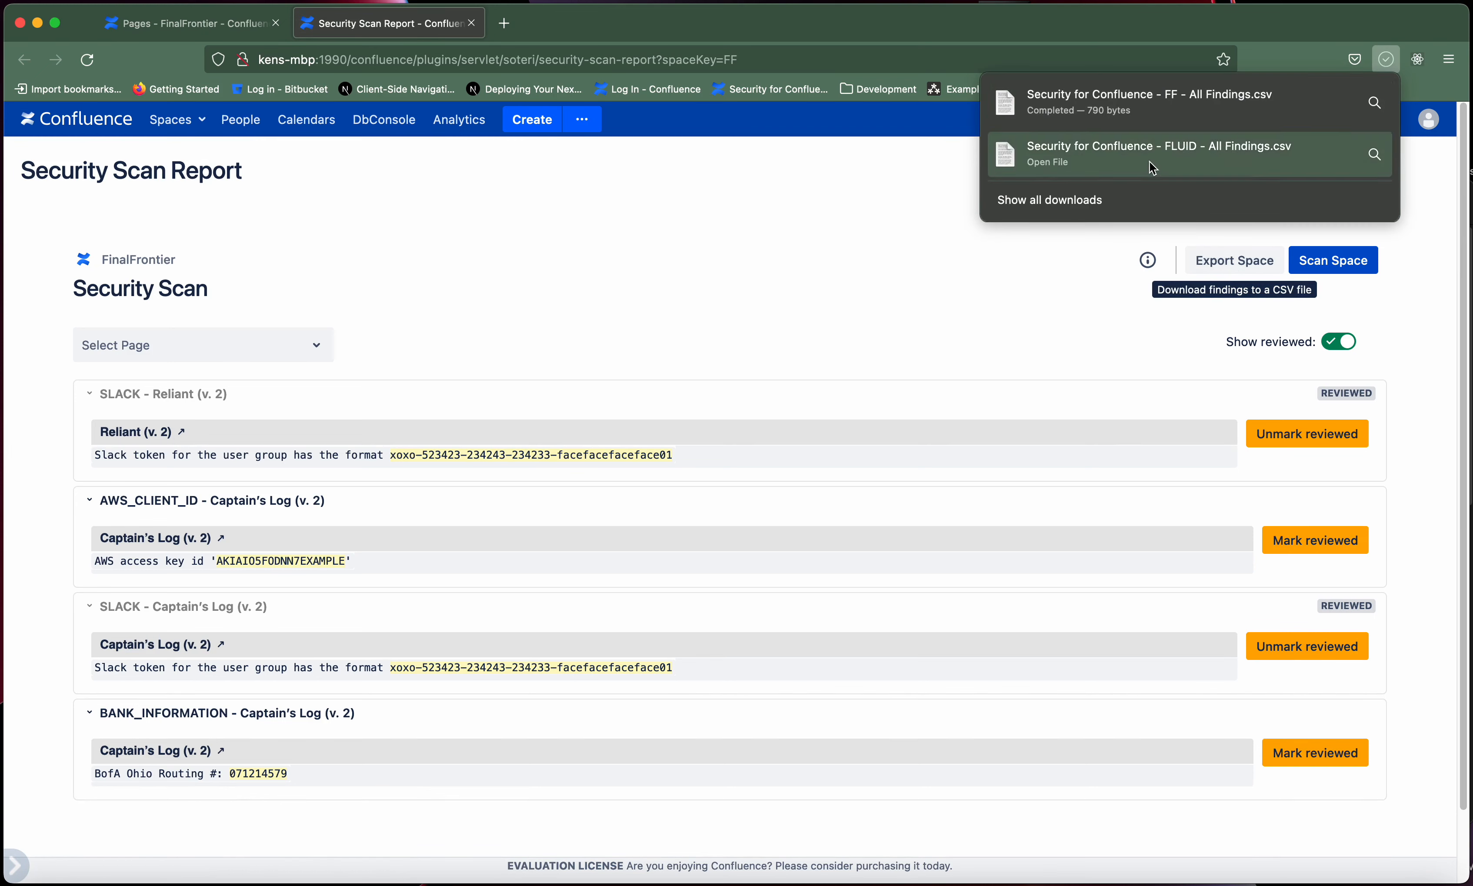
click(1127, 106)
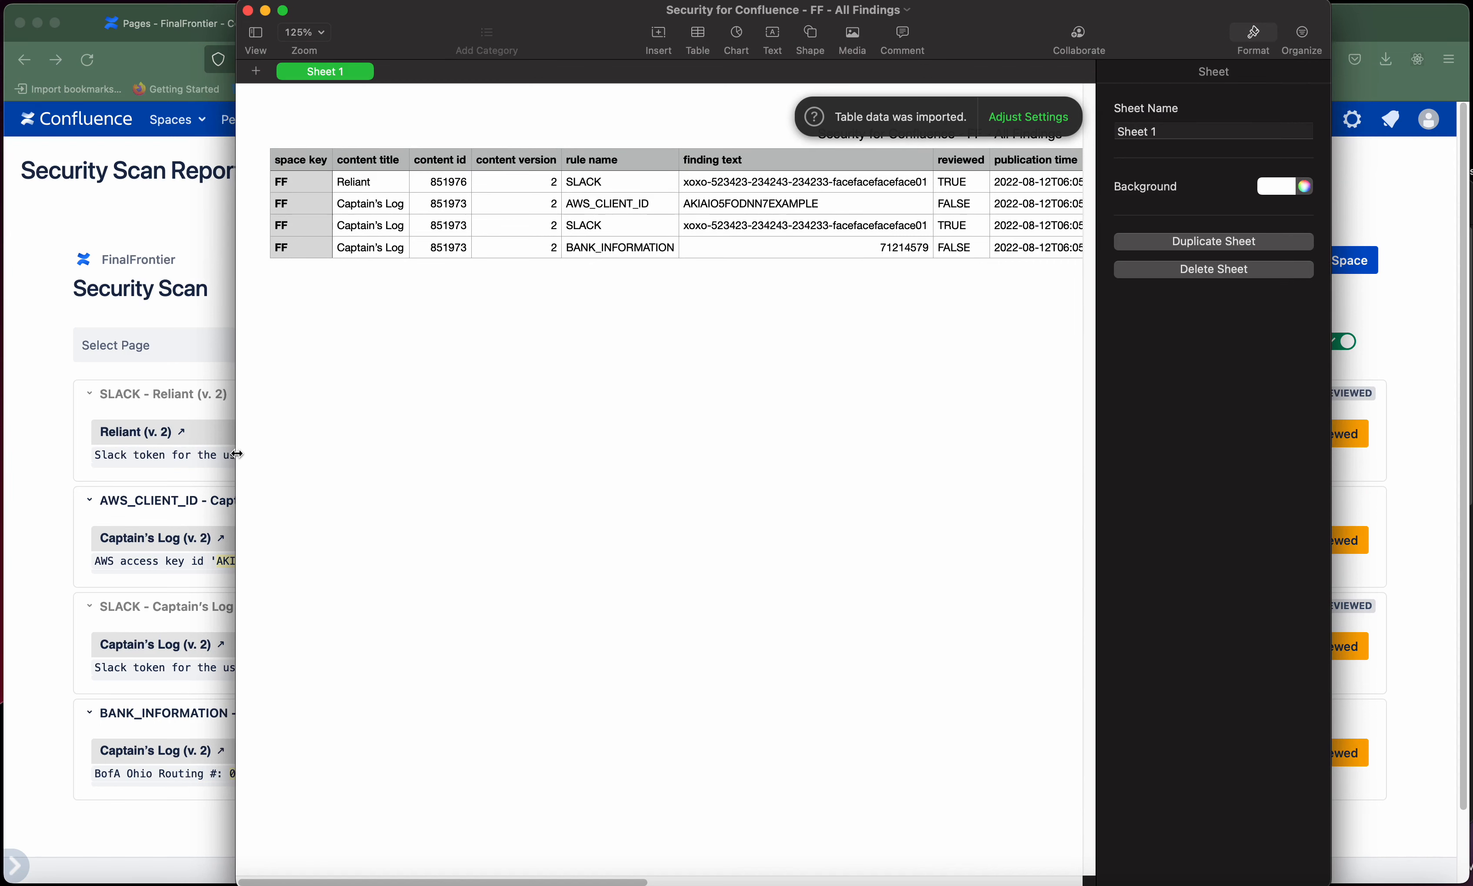
drag(237, 458, 13, 467)
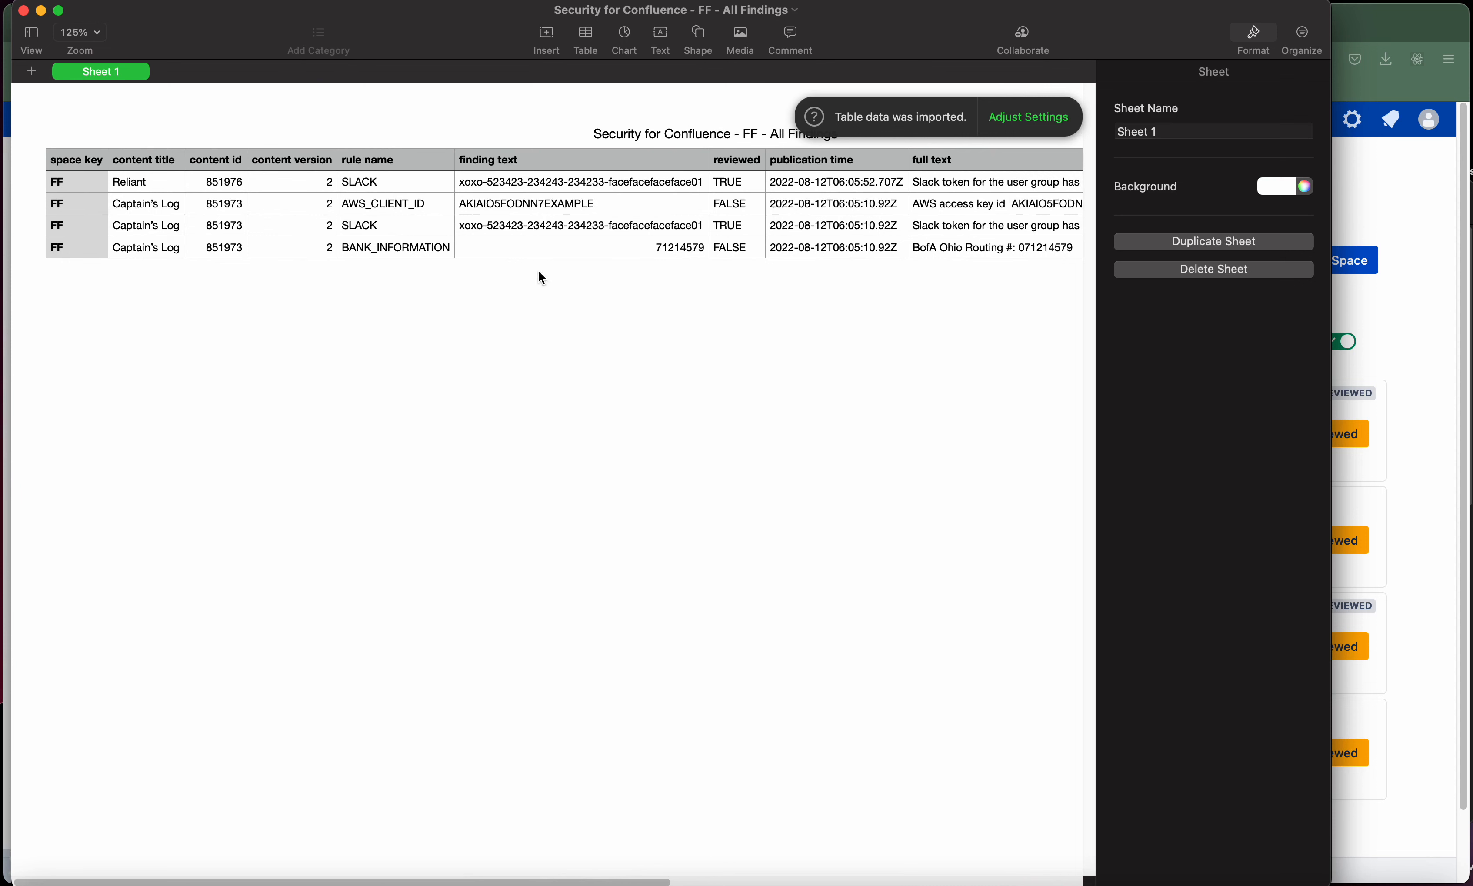
click(27, 13)
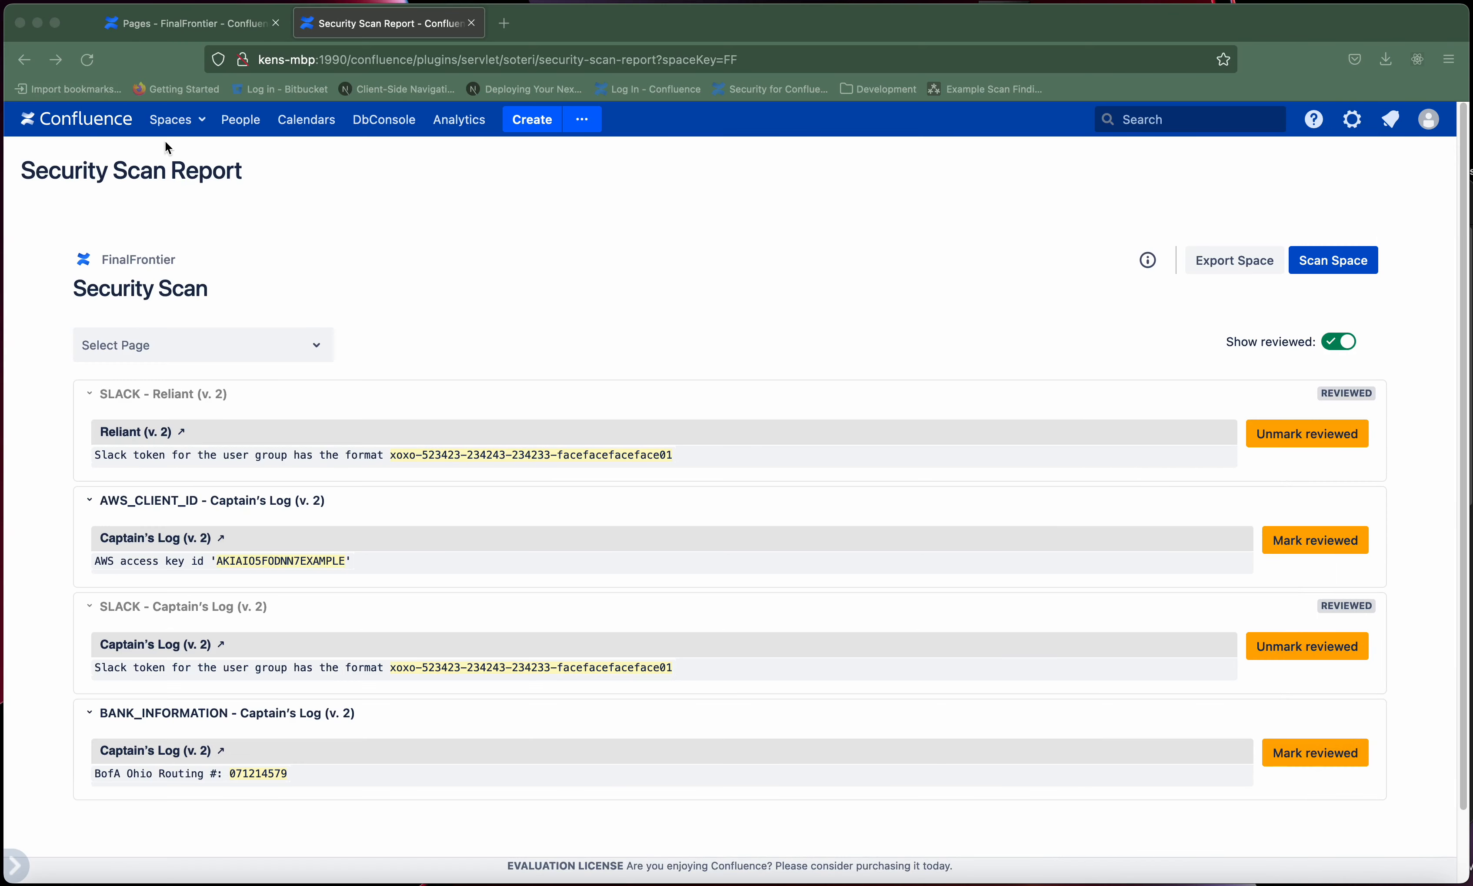
- Add the line "Add'l text to add: The Phoenix never had these kinds of problems." to the Reliant page and publish the update
click(471, 24)
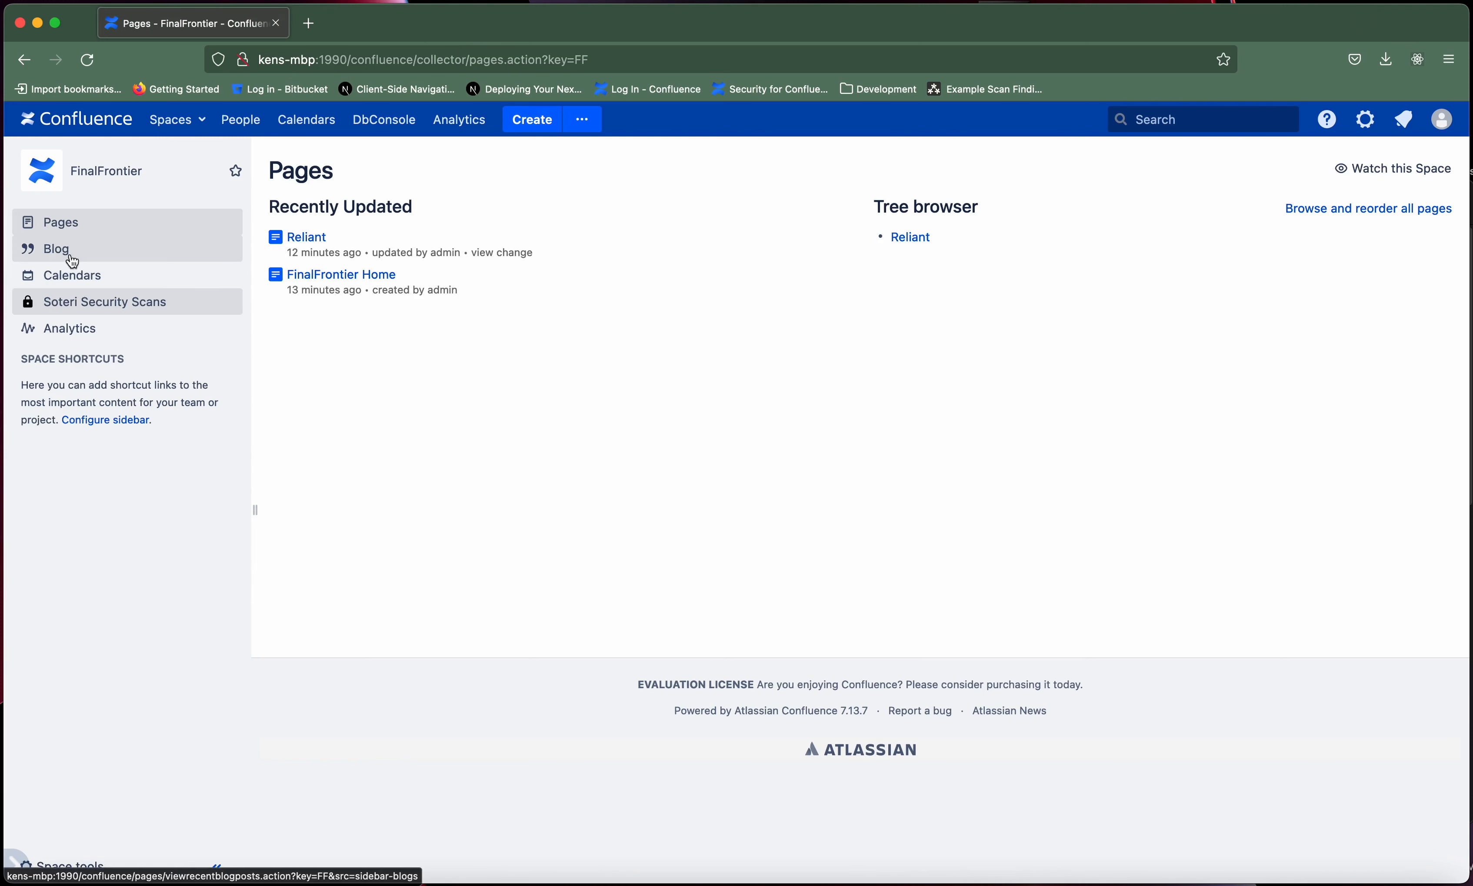
click(304, 240)
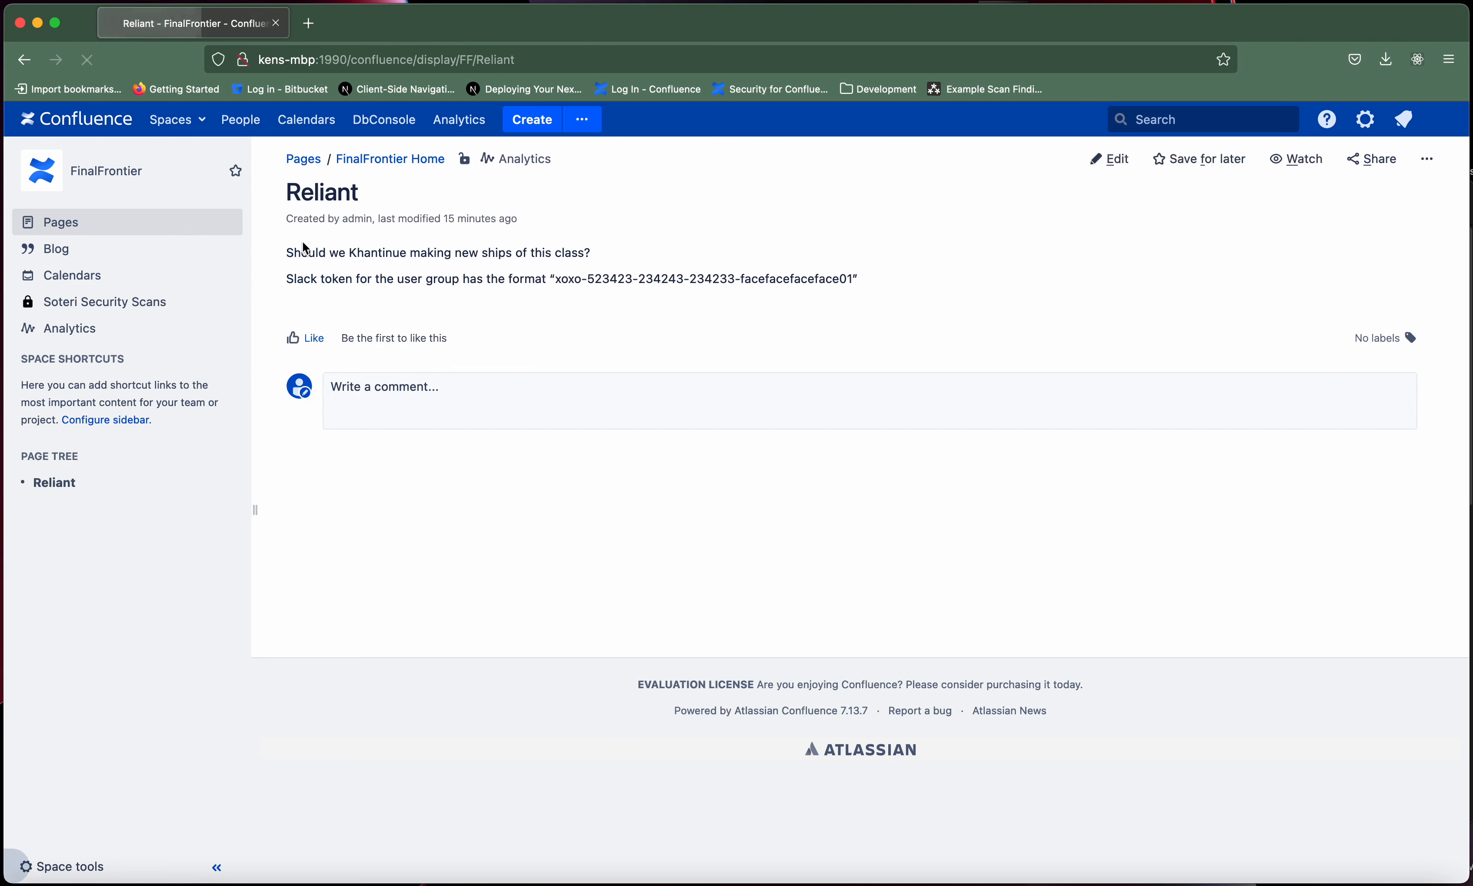
click(1090, 159)
click(531, 338)
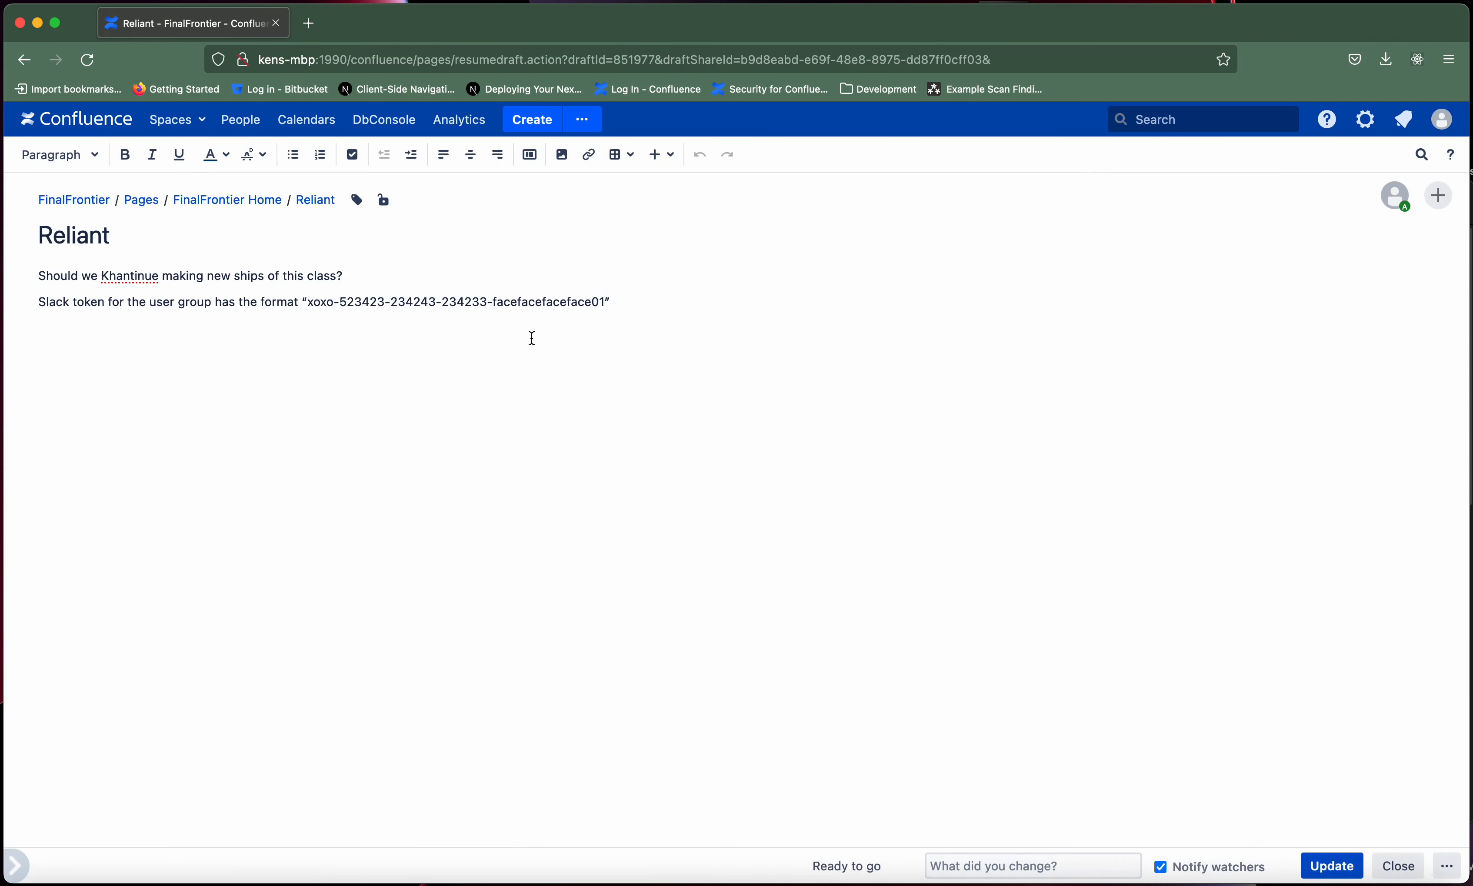
text(Add'l text to add: The Phoenix never had these kinds of problems.)
click(1349, 877)
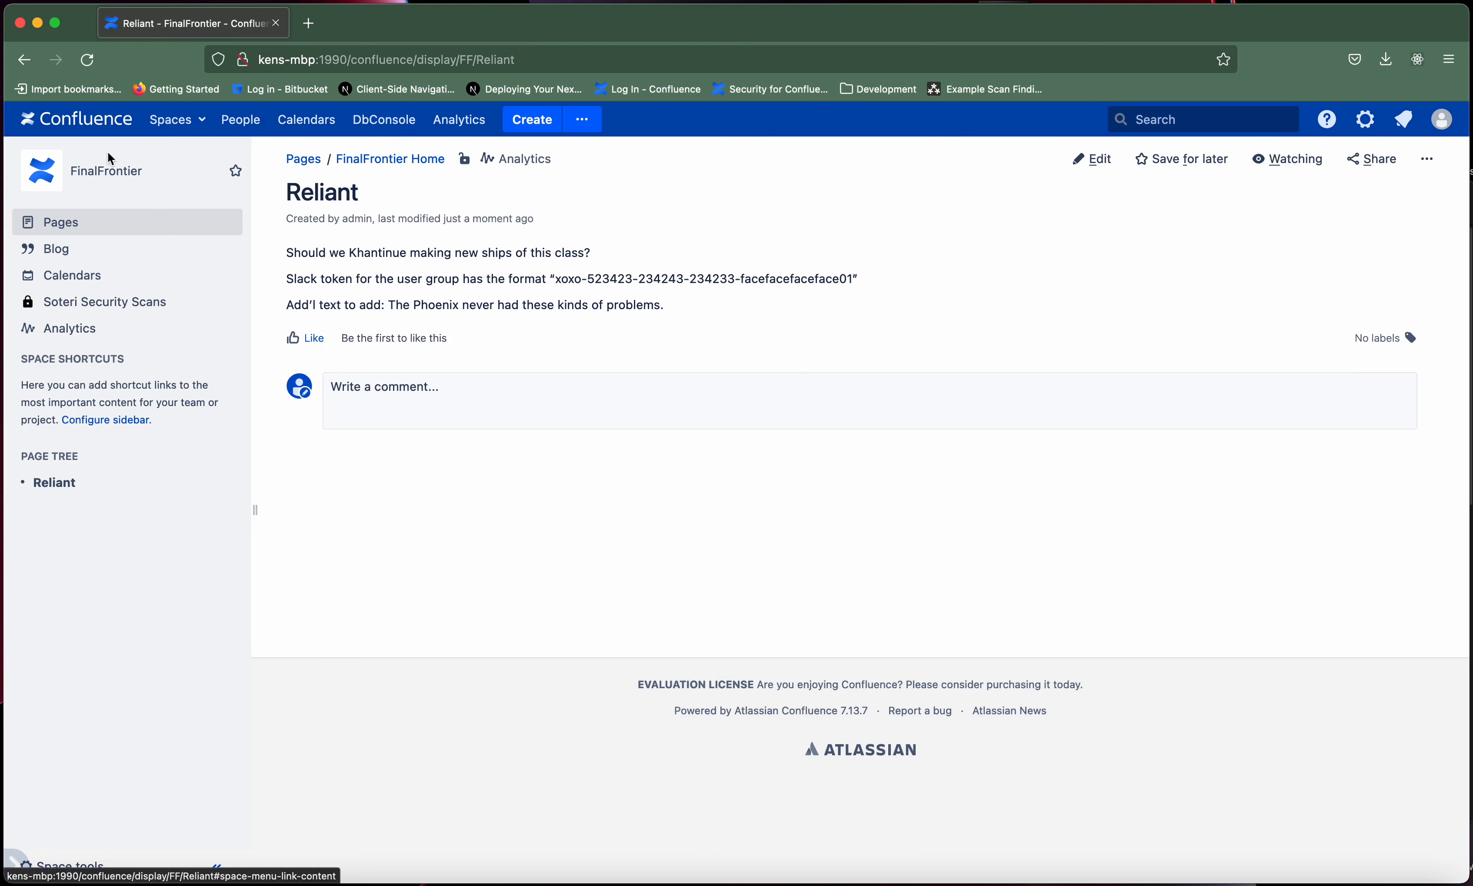
- Reopen the Soteri Security Scans report in a separate browser tab and rescan the space after the Reliant edit
right_click(98, 310)
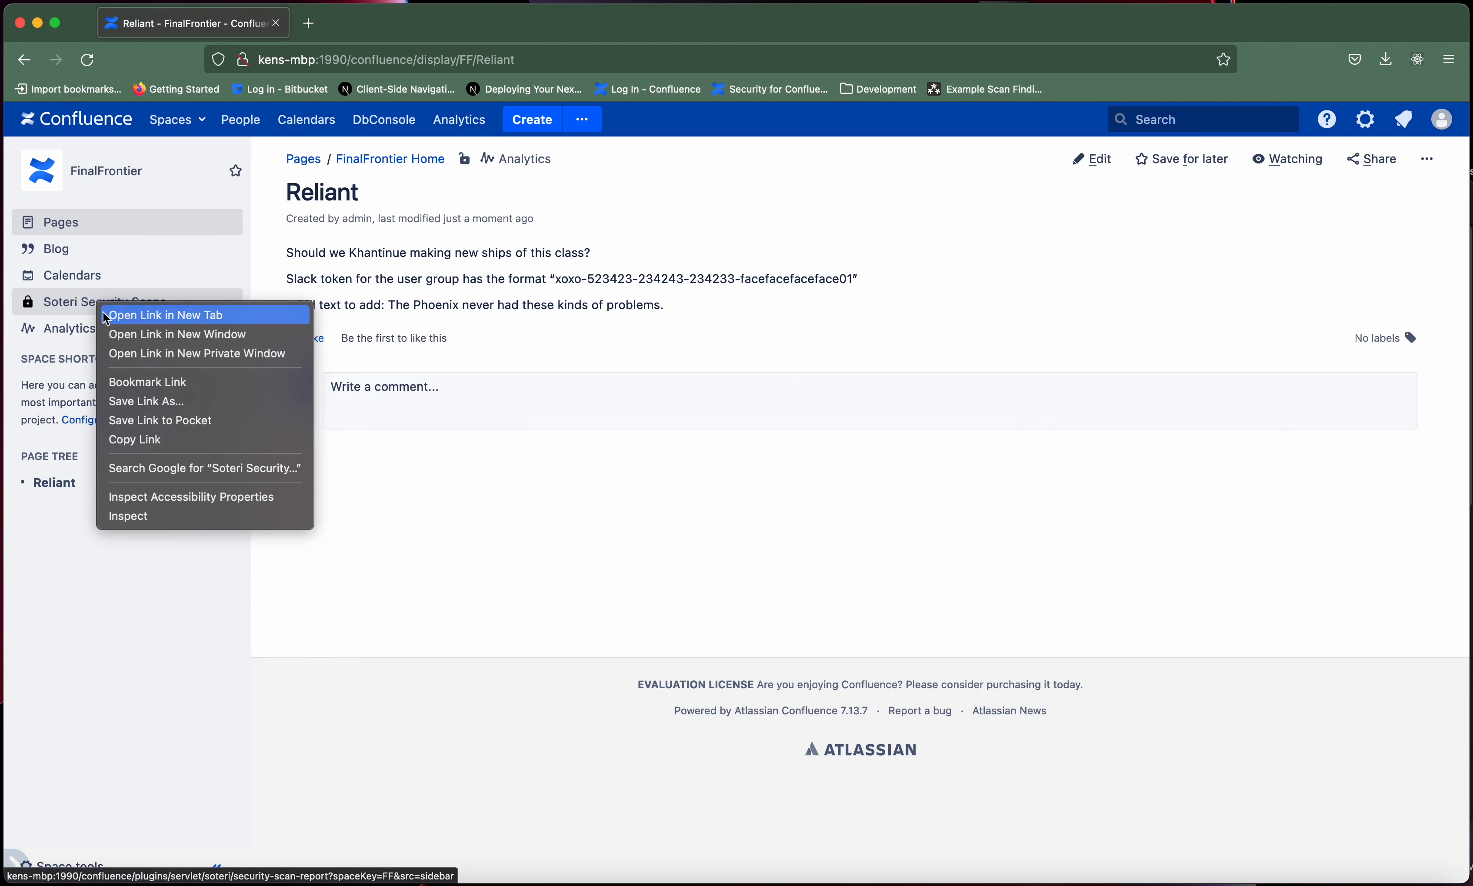
click(145, 316)
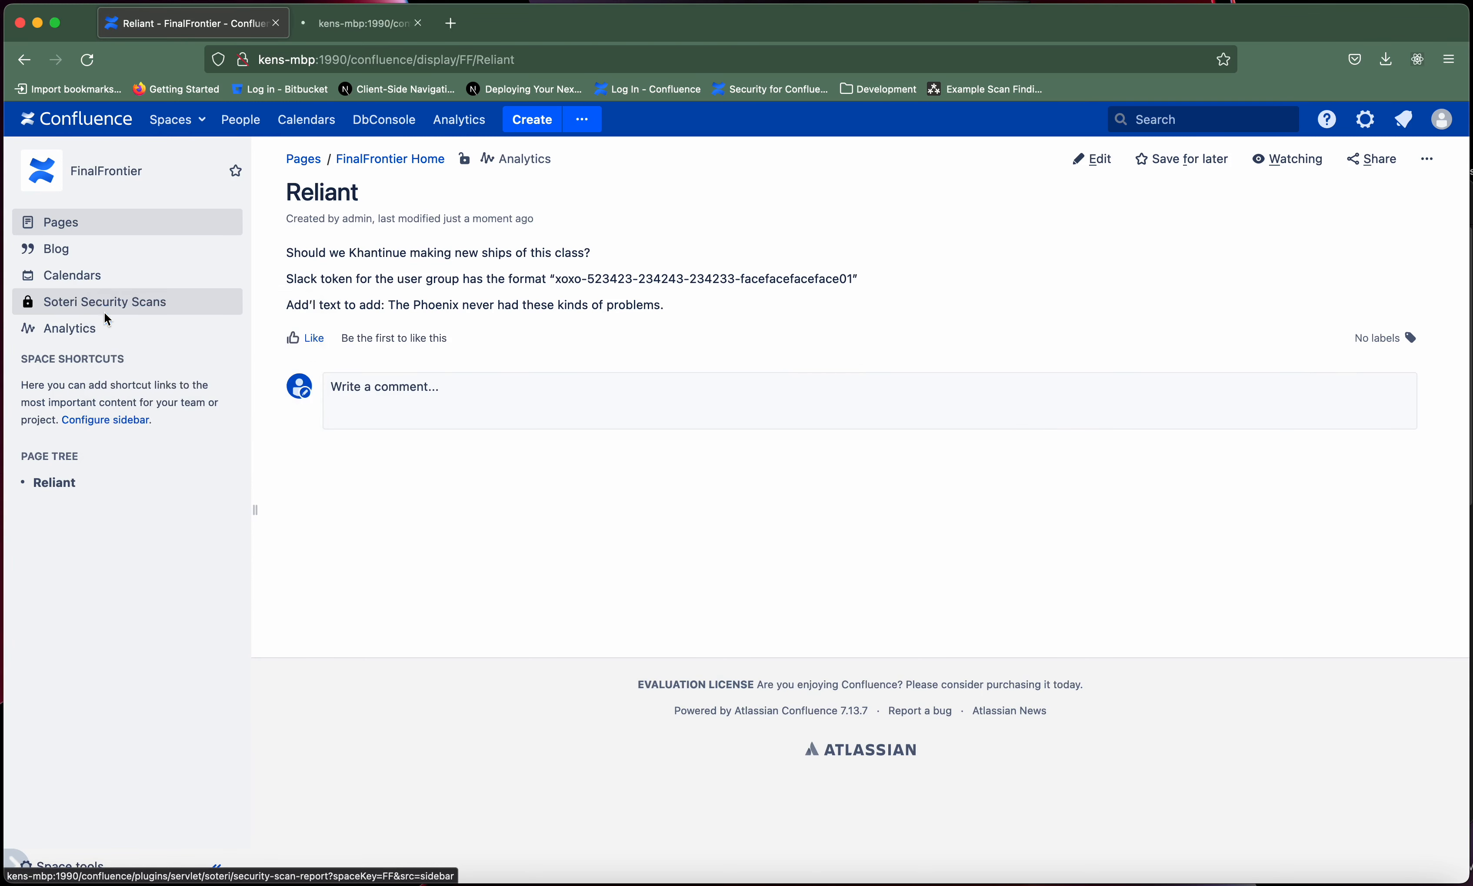
click(376, 28)
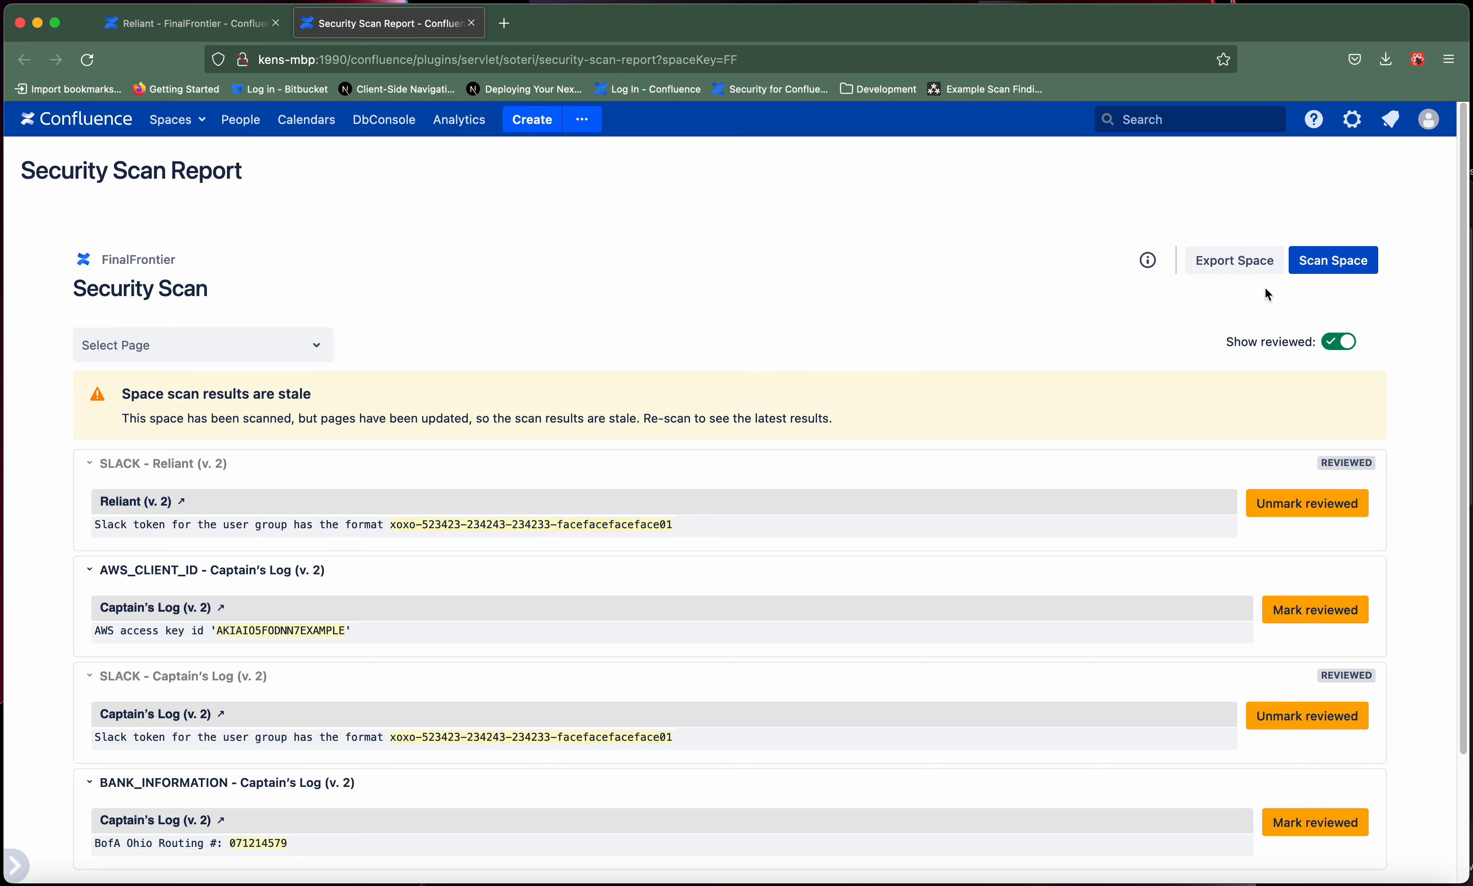
click(1323, 268)
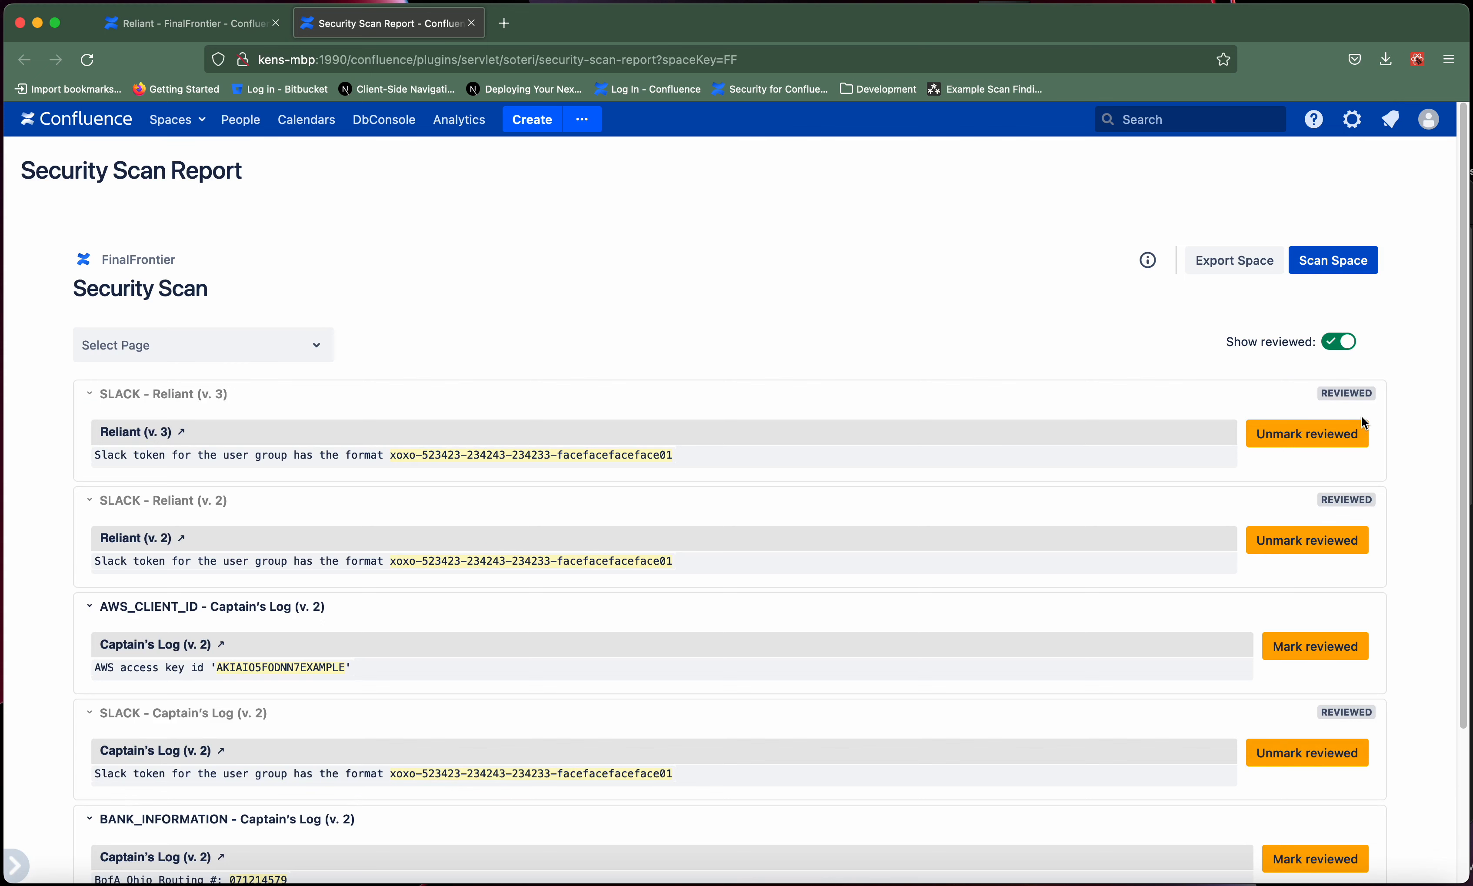
- Look over the scan findings and open the Security for Confluence settings via General configuration in a separate browser tab
drag(1460, 403, 1463, 473)
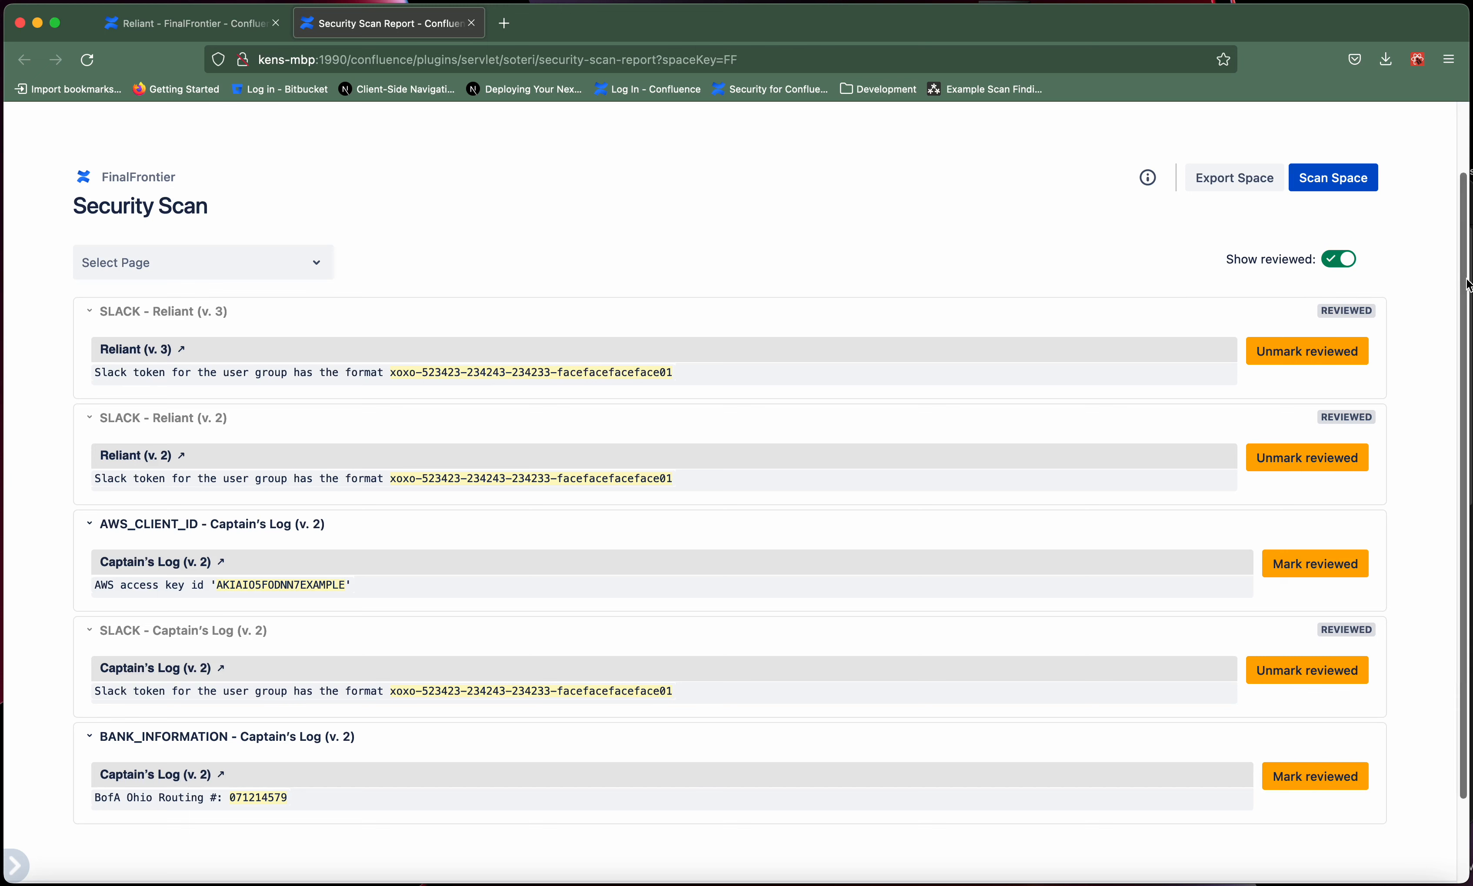
drag(1464, 260, 1463, 179)
click(1313, 119)
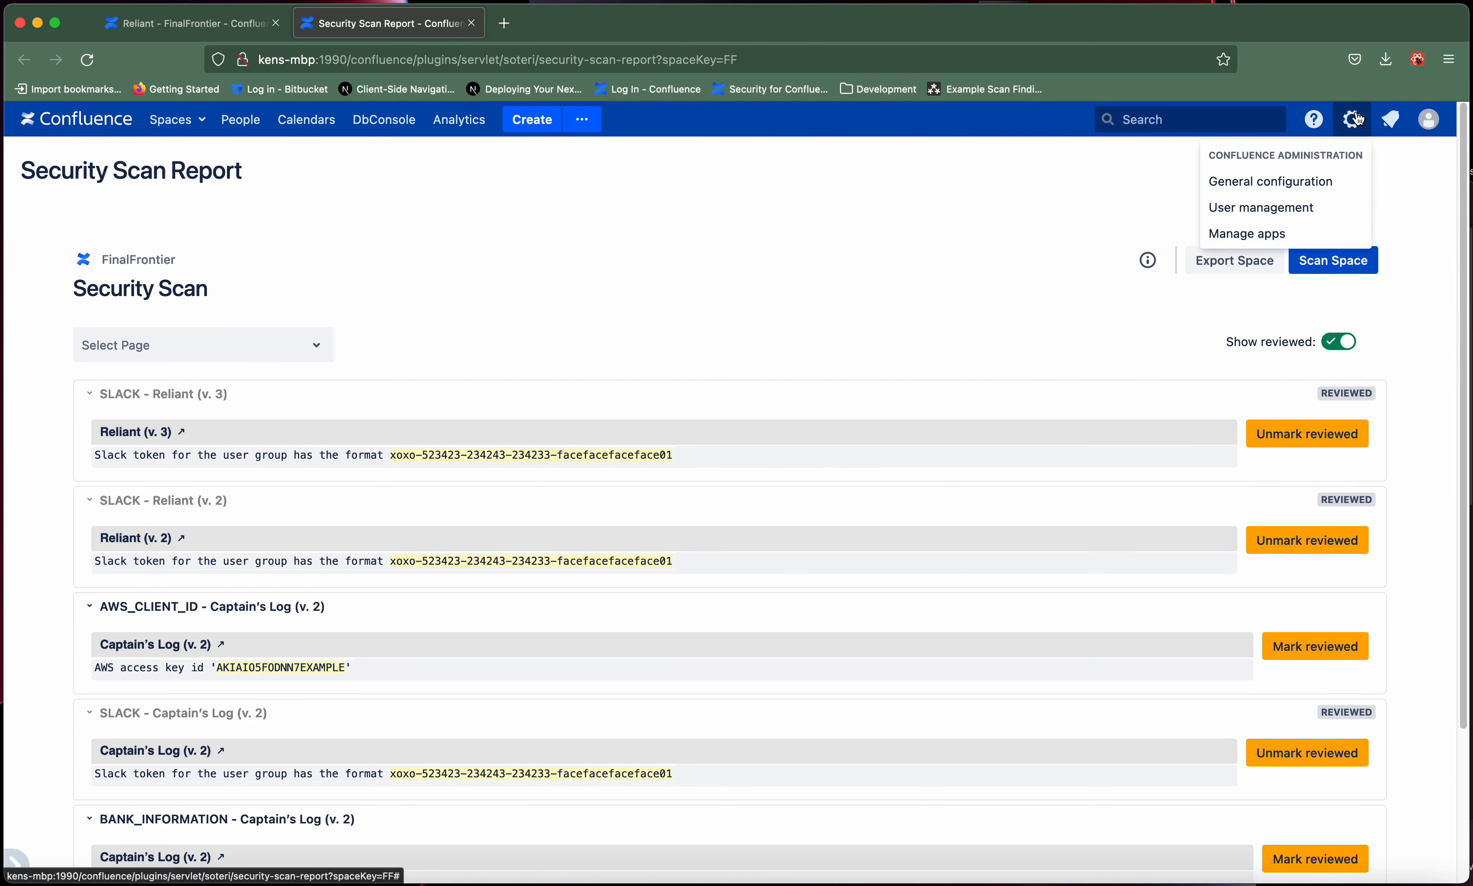
click(1352, 120)
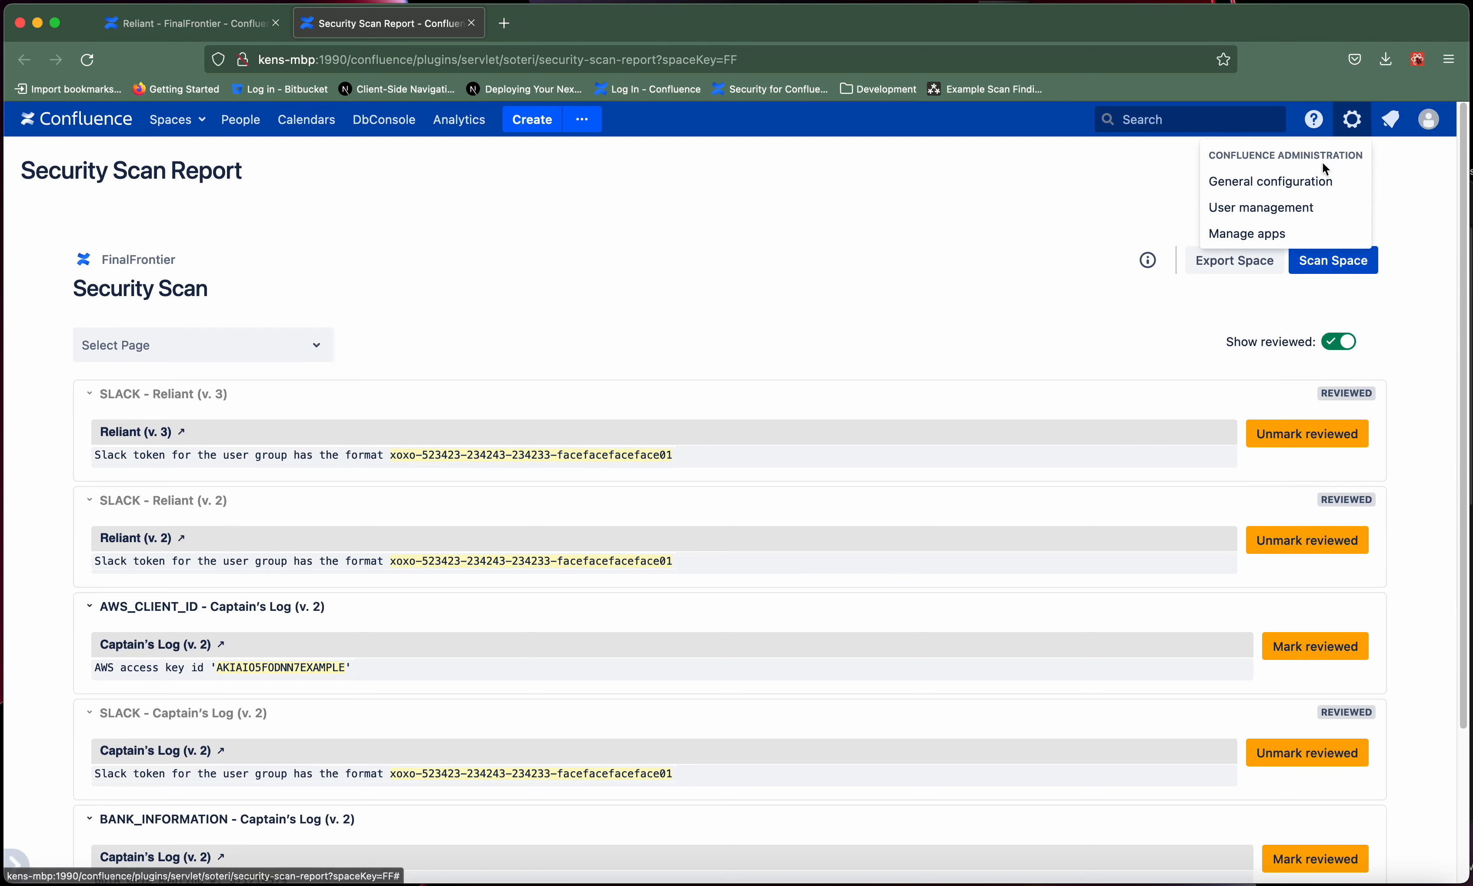
right_click(1296, 185)
click(1244, 190)
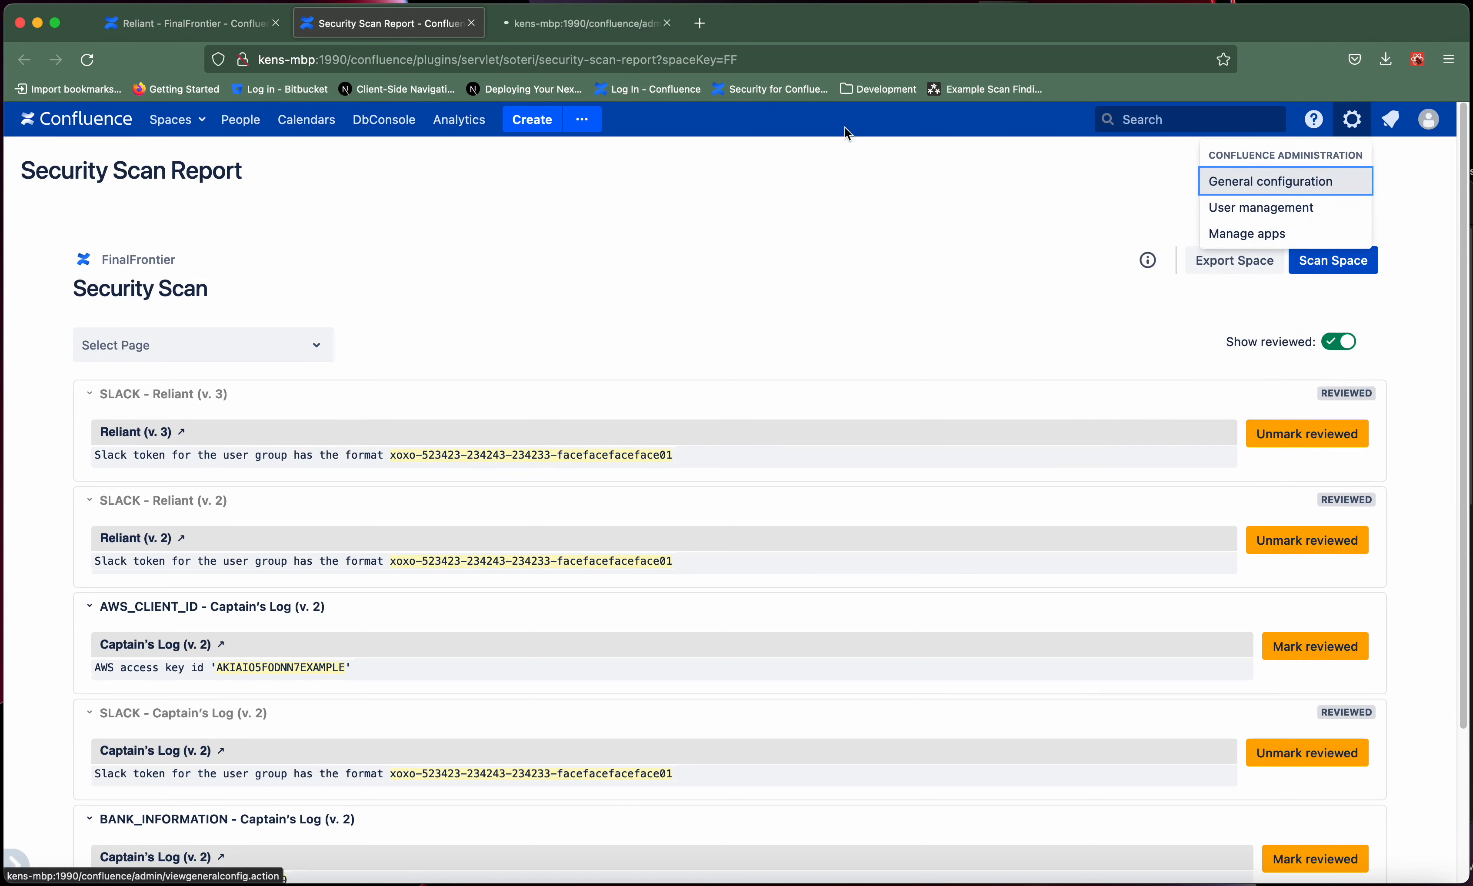
click(587, 31)
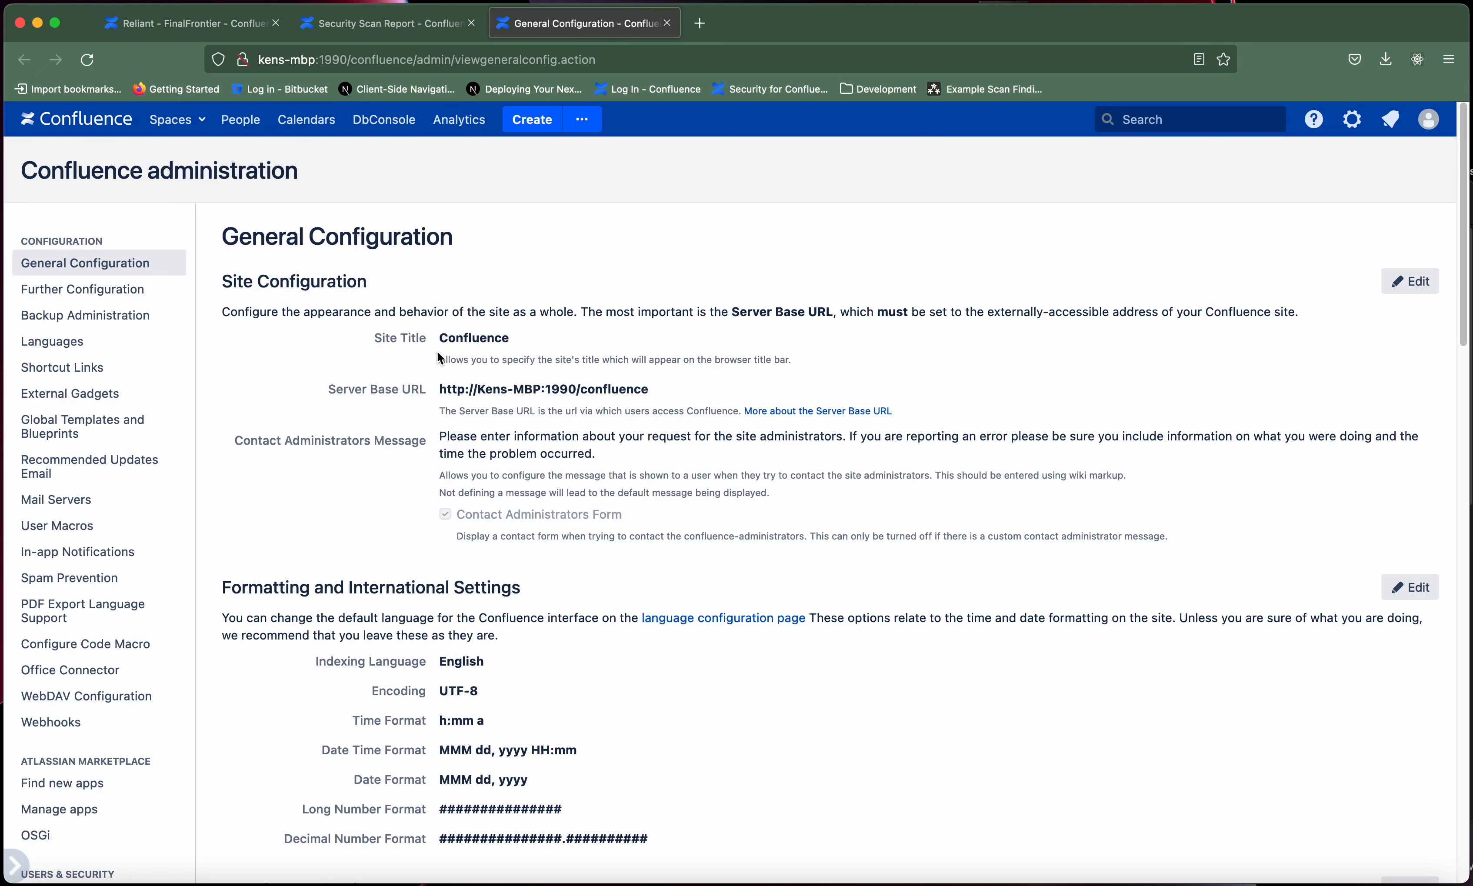
scroll(113, 407, down, 3)
scroll(113, 407, down, 2)
scroll(114, 405, down, 7)
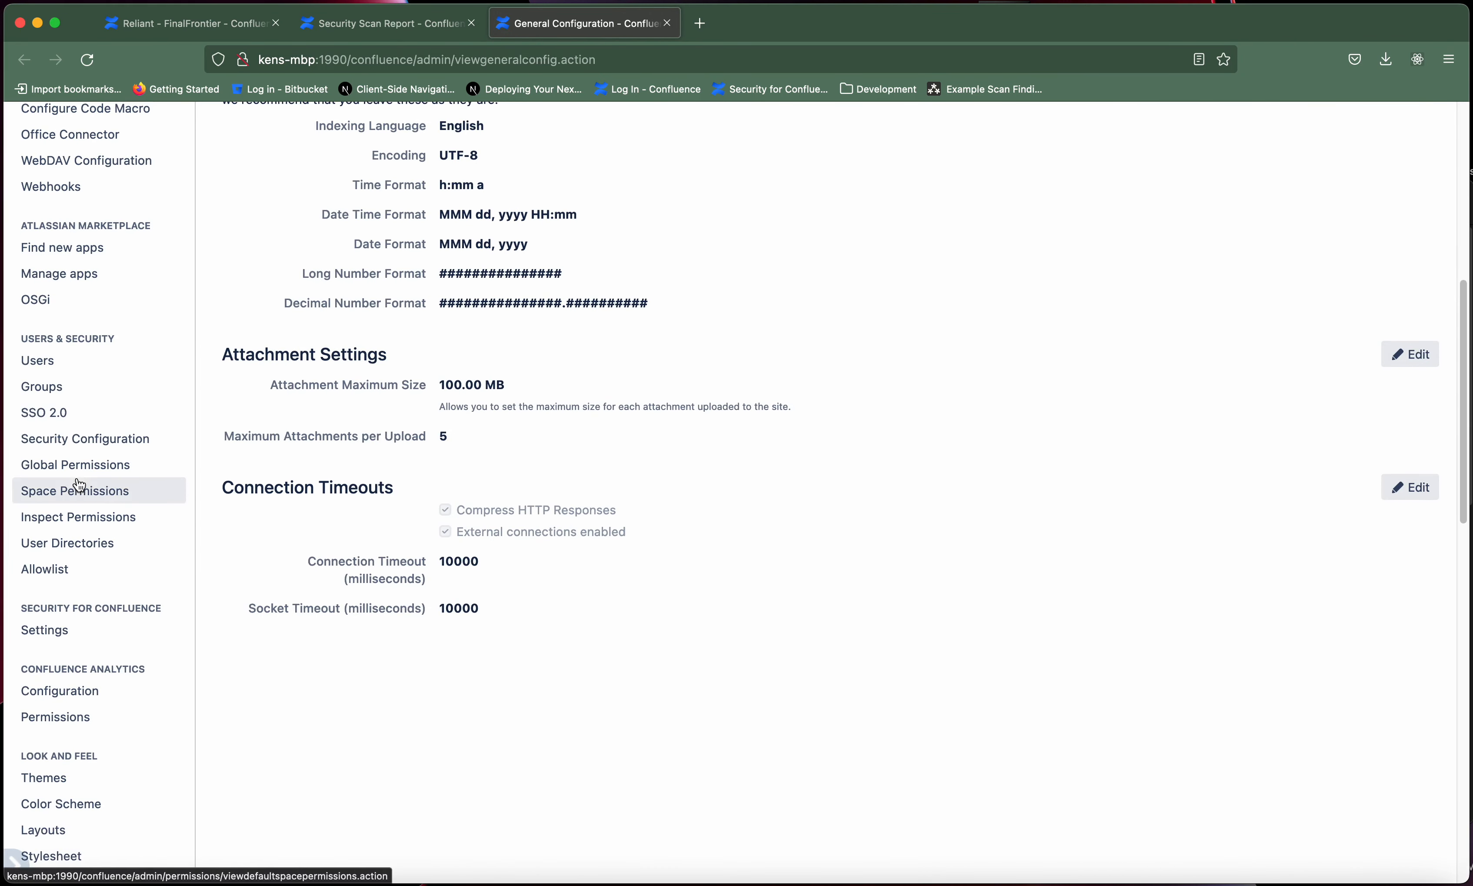
click(52, 633)
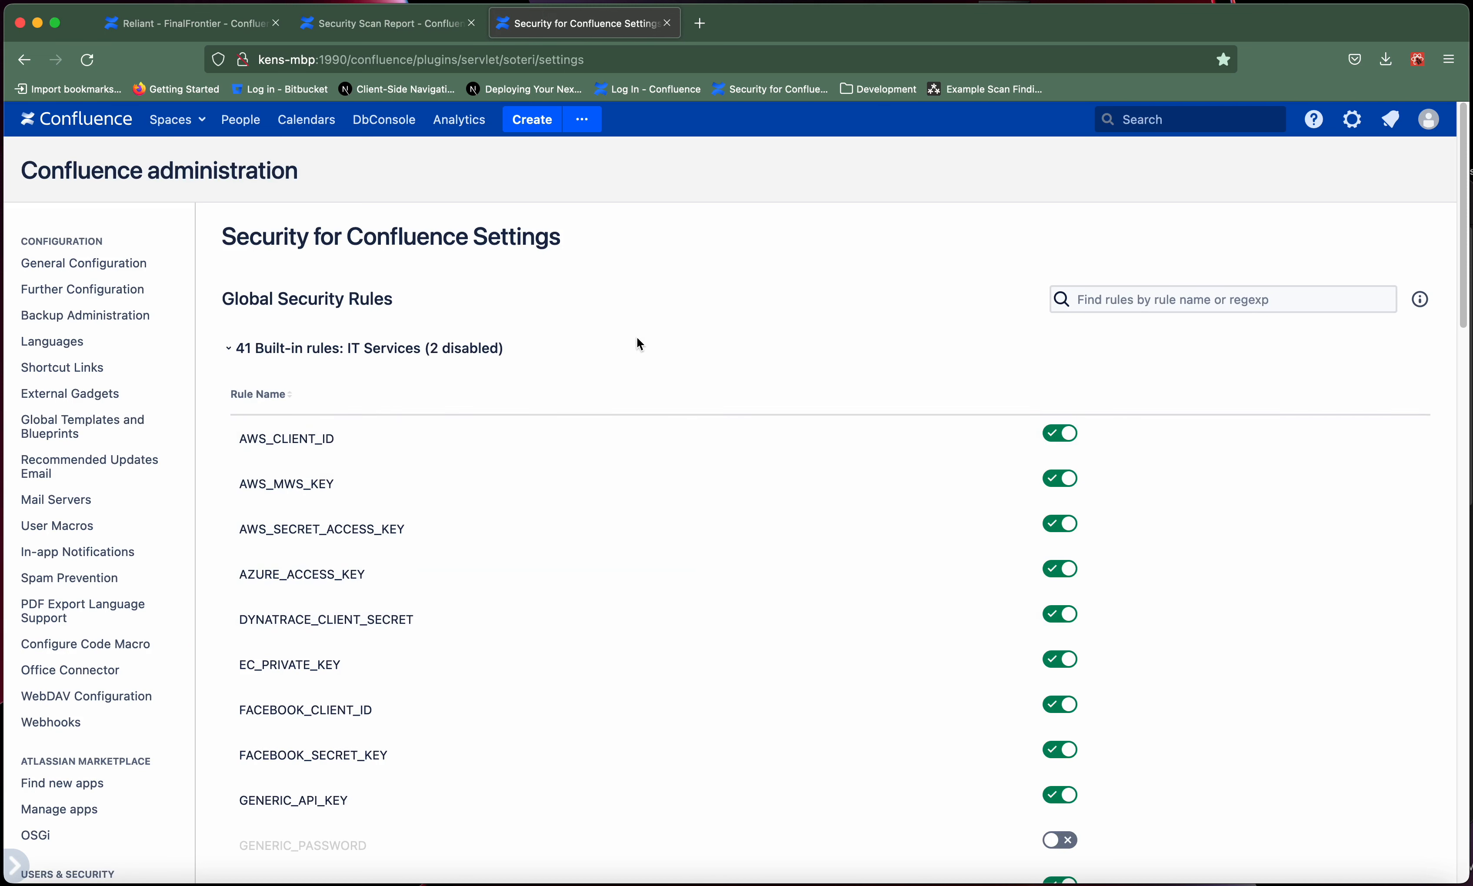
- Collapse and expand the built-in IT Services and Financial rule groups and disable the AWS_CLIENT_ID rule
click(332, 358)
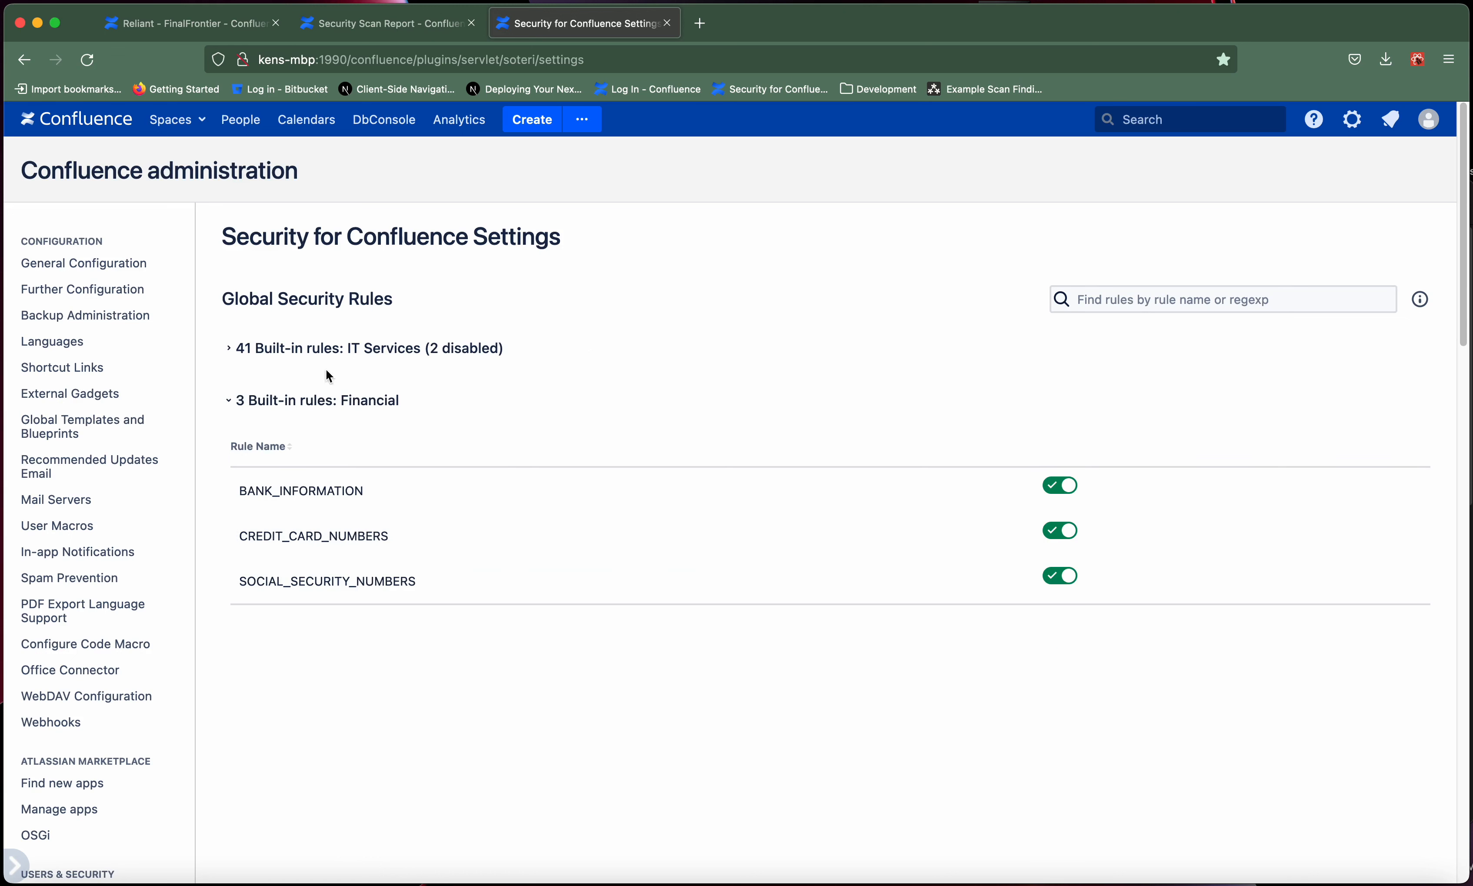
click(320, 403)
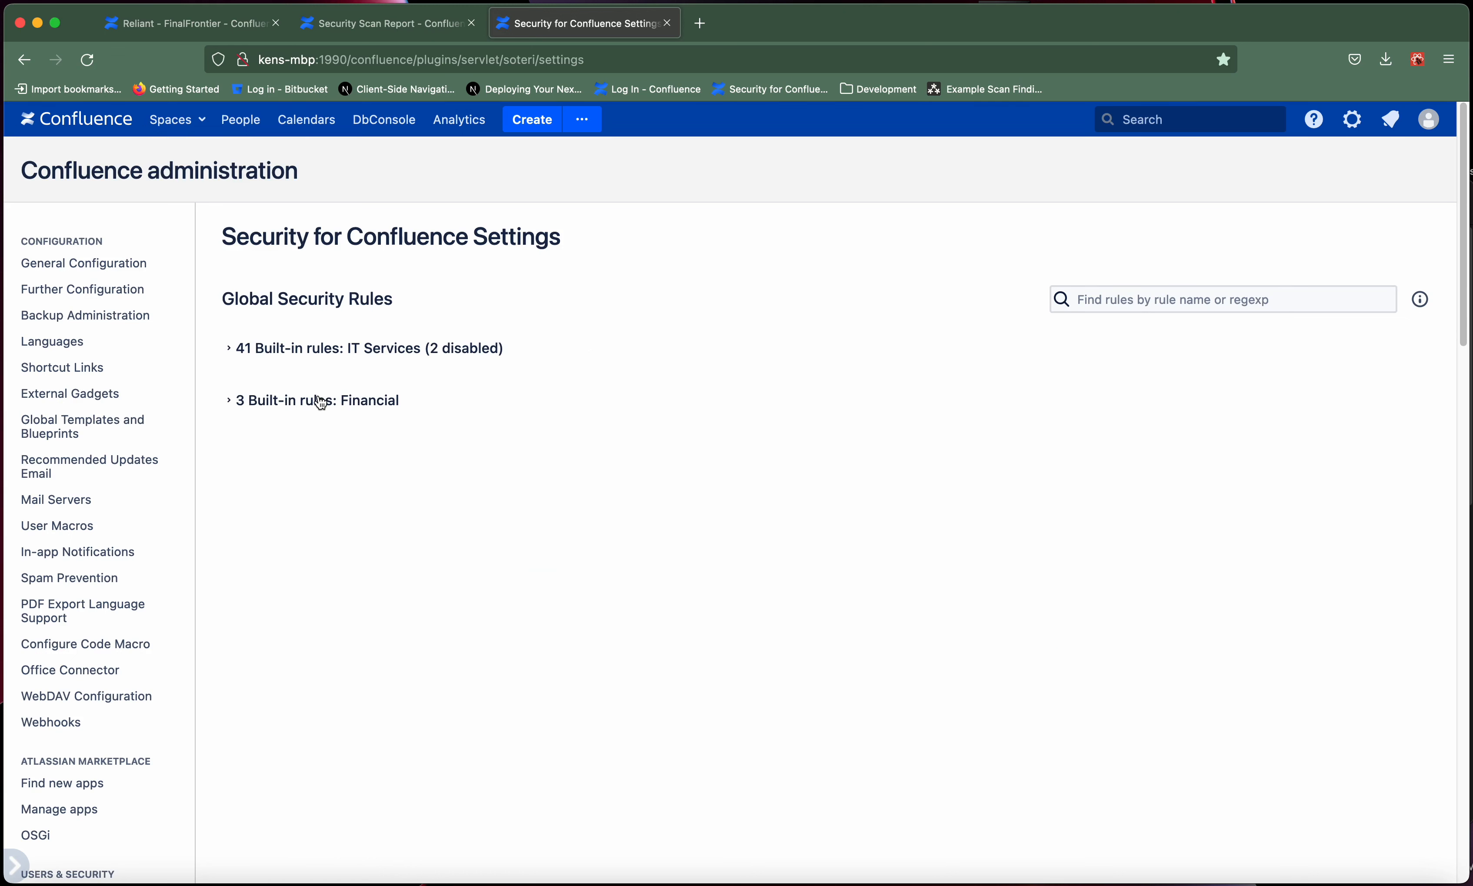
click(321, 403)
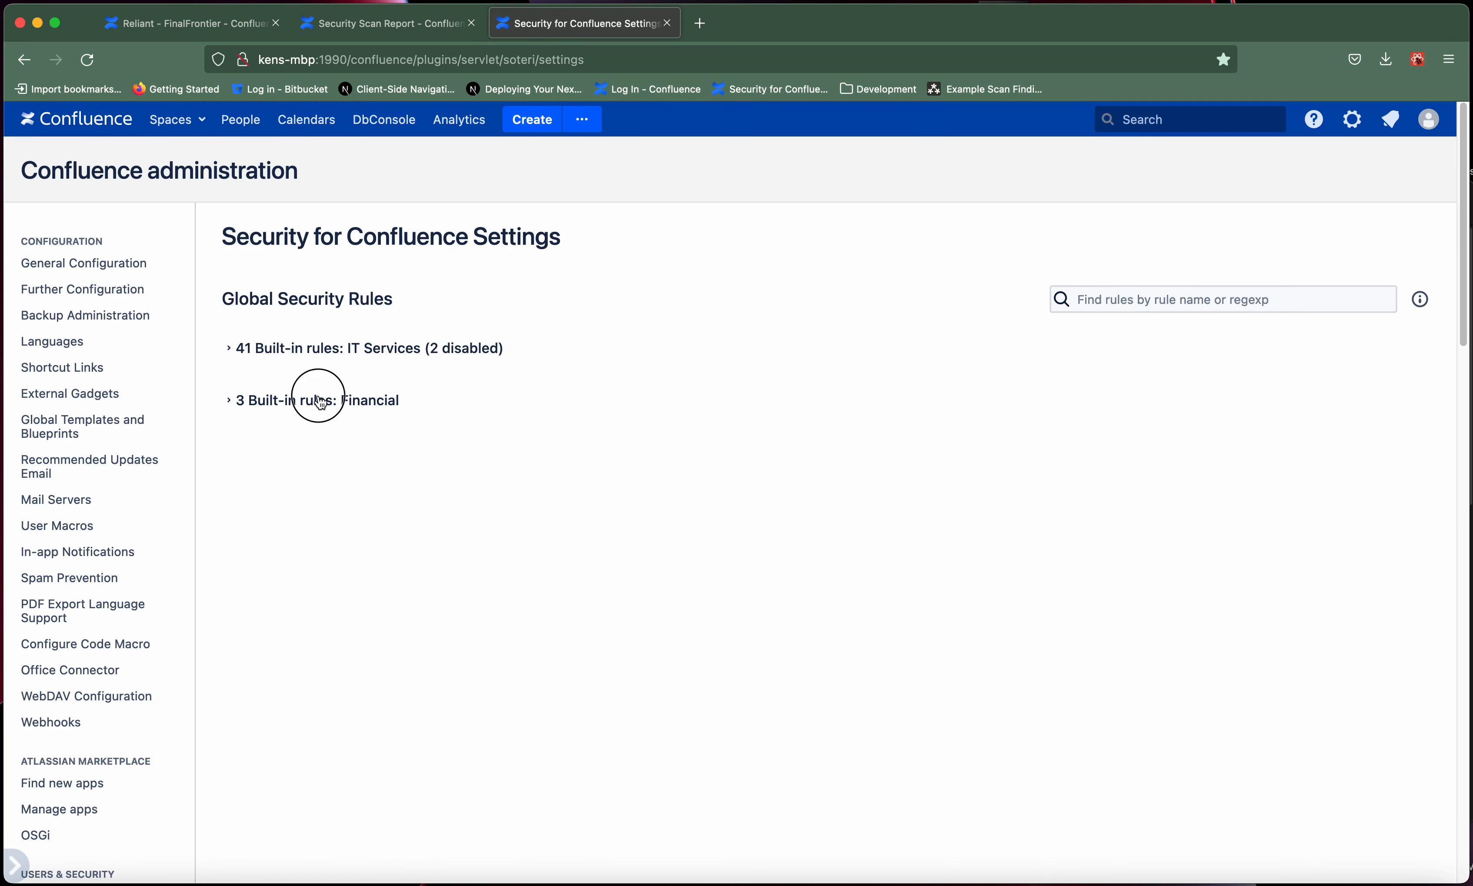
click(322, 357)
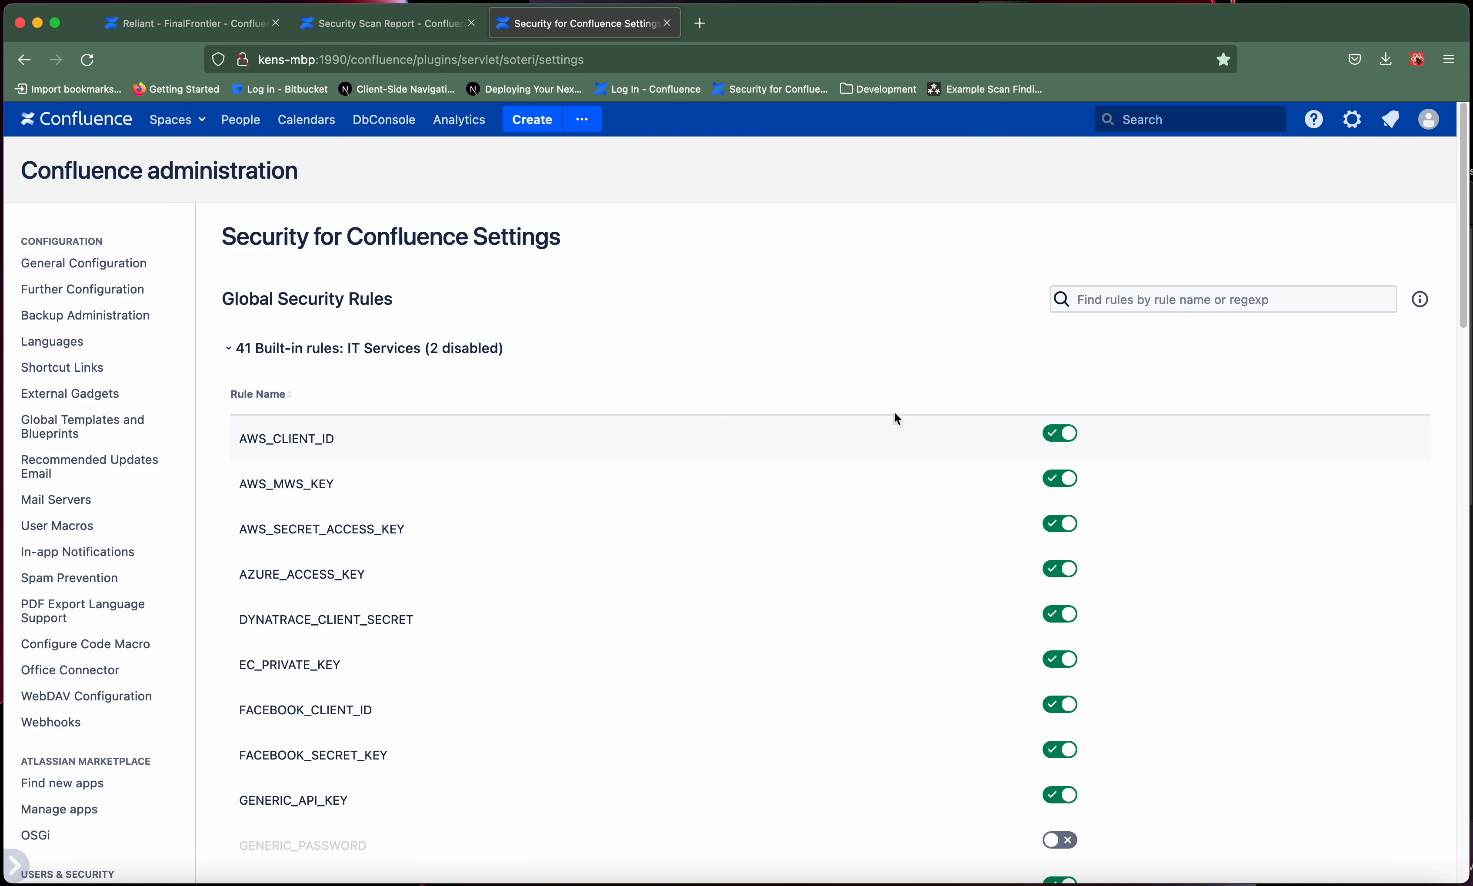
click(1055, 434)
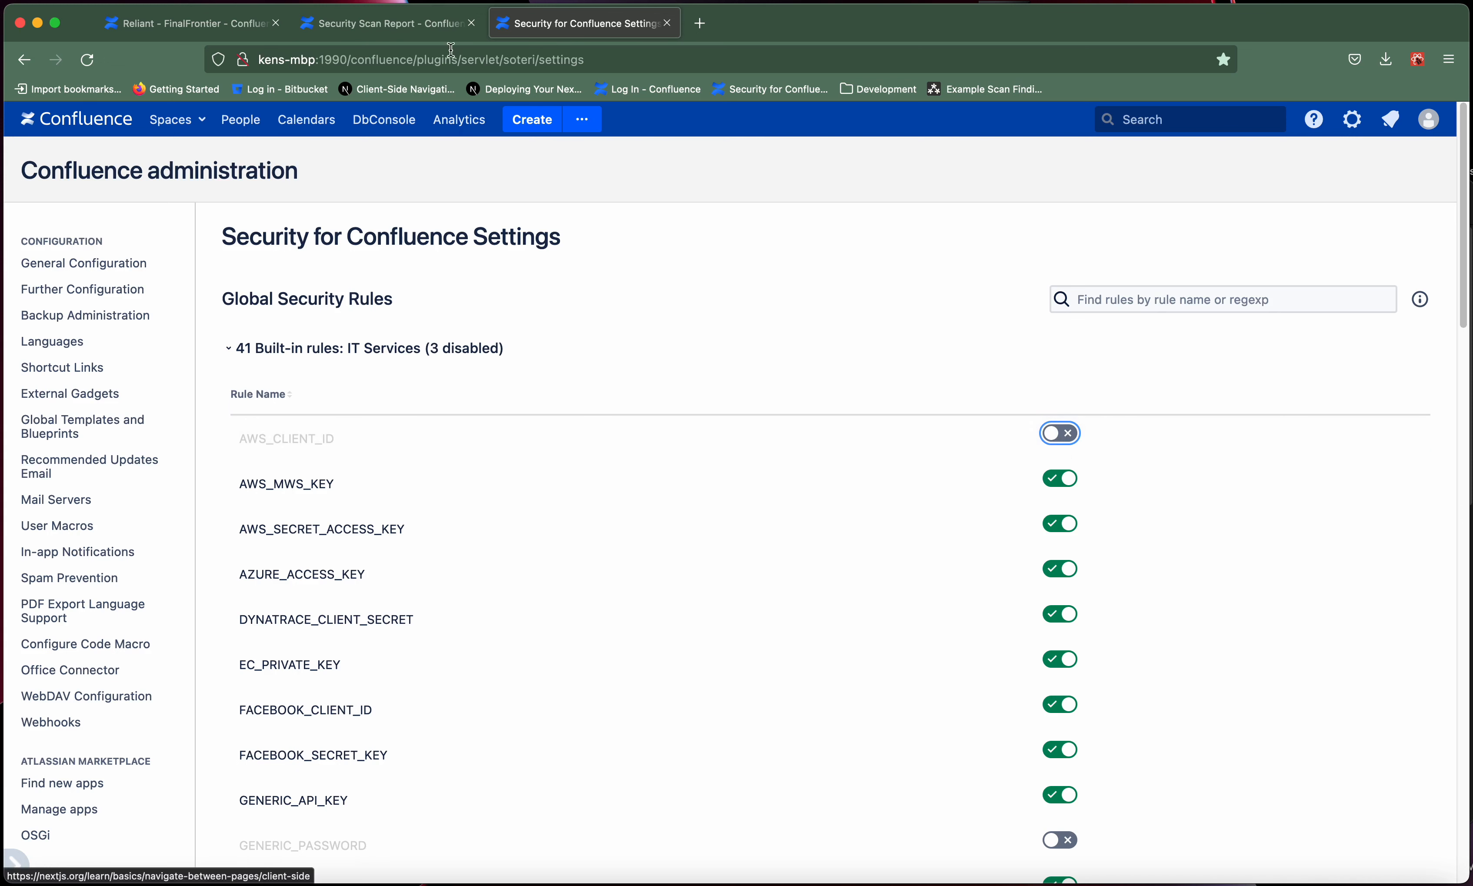
- Reload the FinalFrontier scan report and rescan the space, checking the findings with reviewed ones hidden and shown again
click(445, 33)
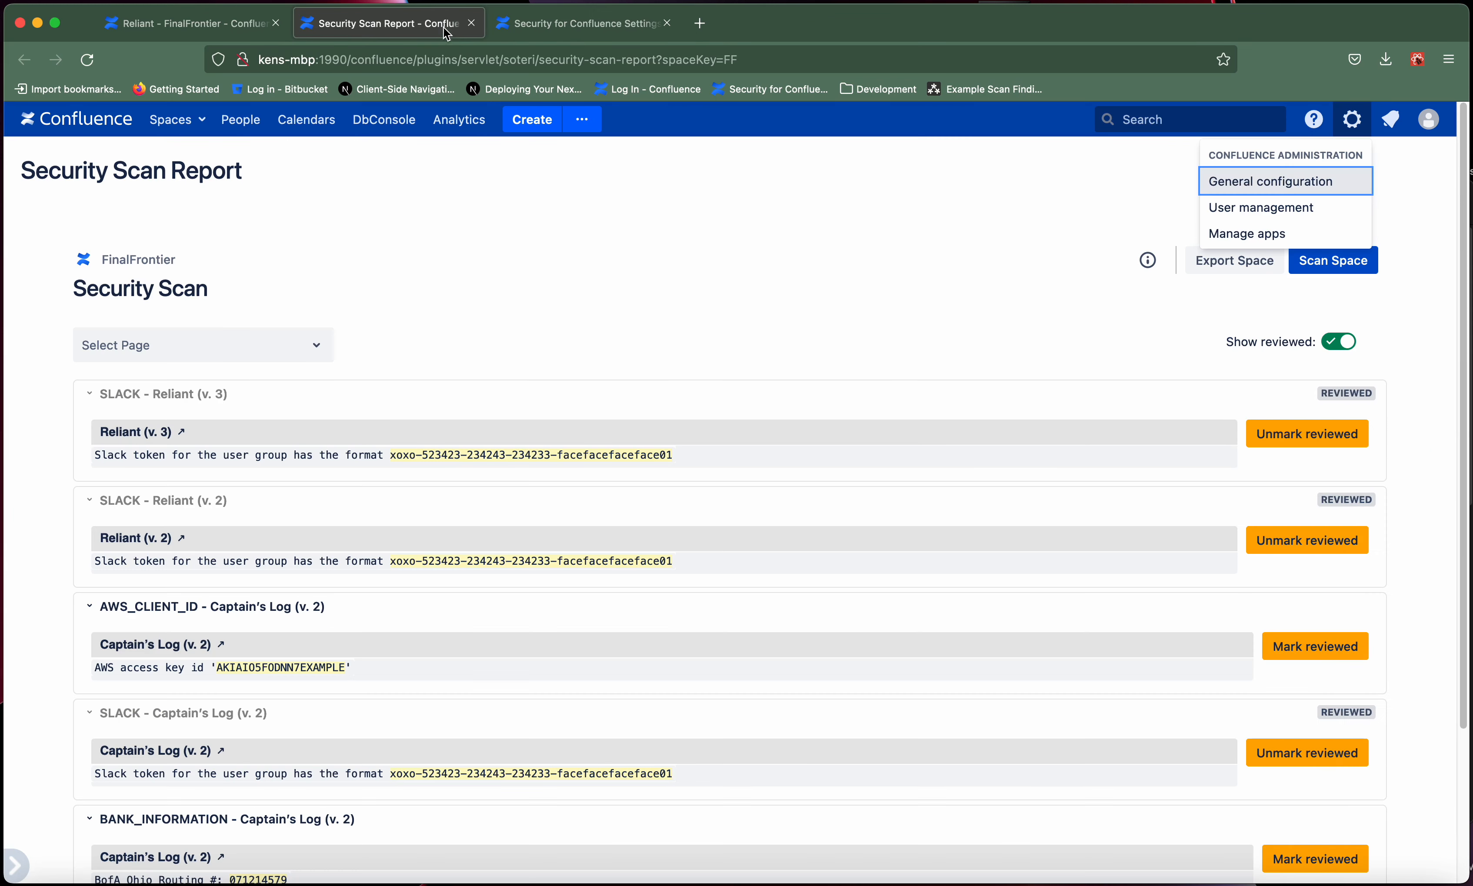
click(622, 272)
key(super+r)
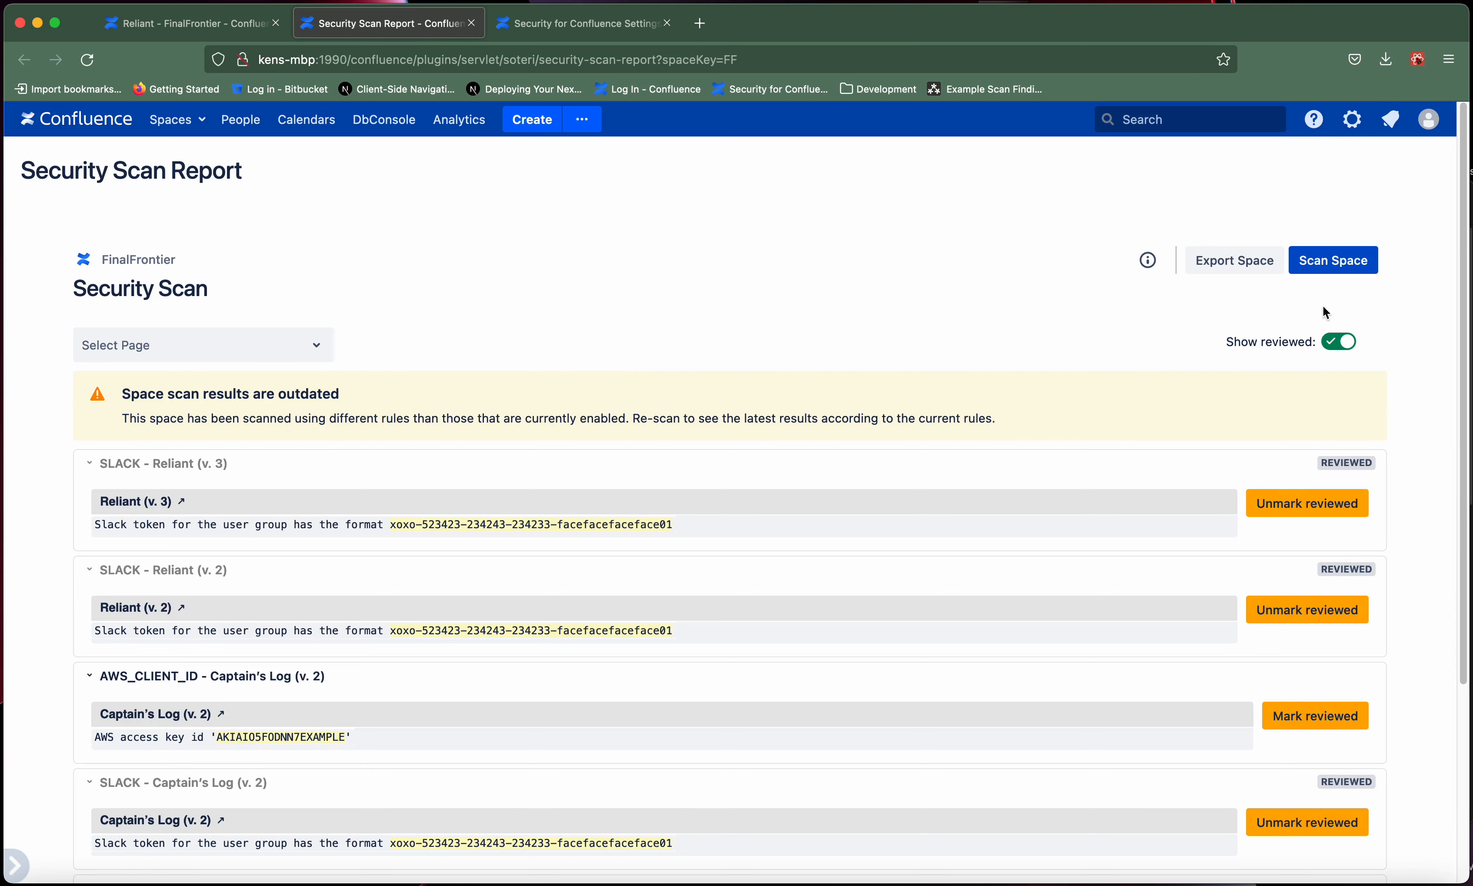
click(1334, 262)
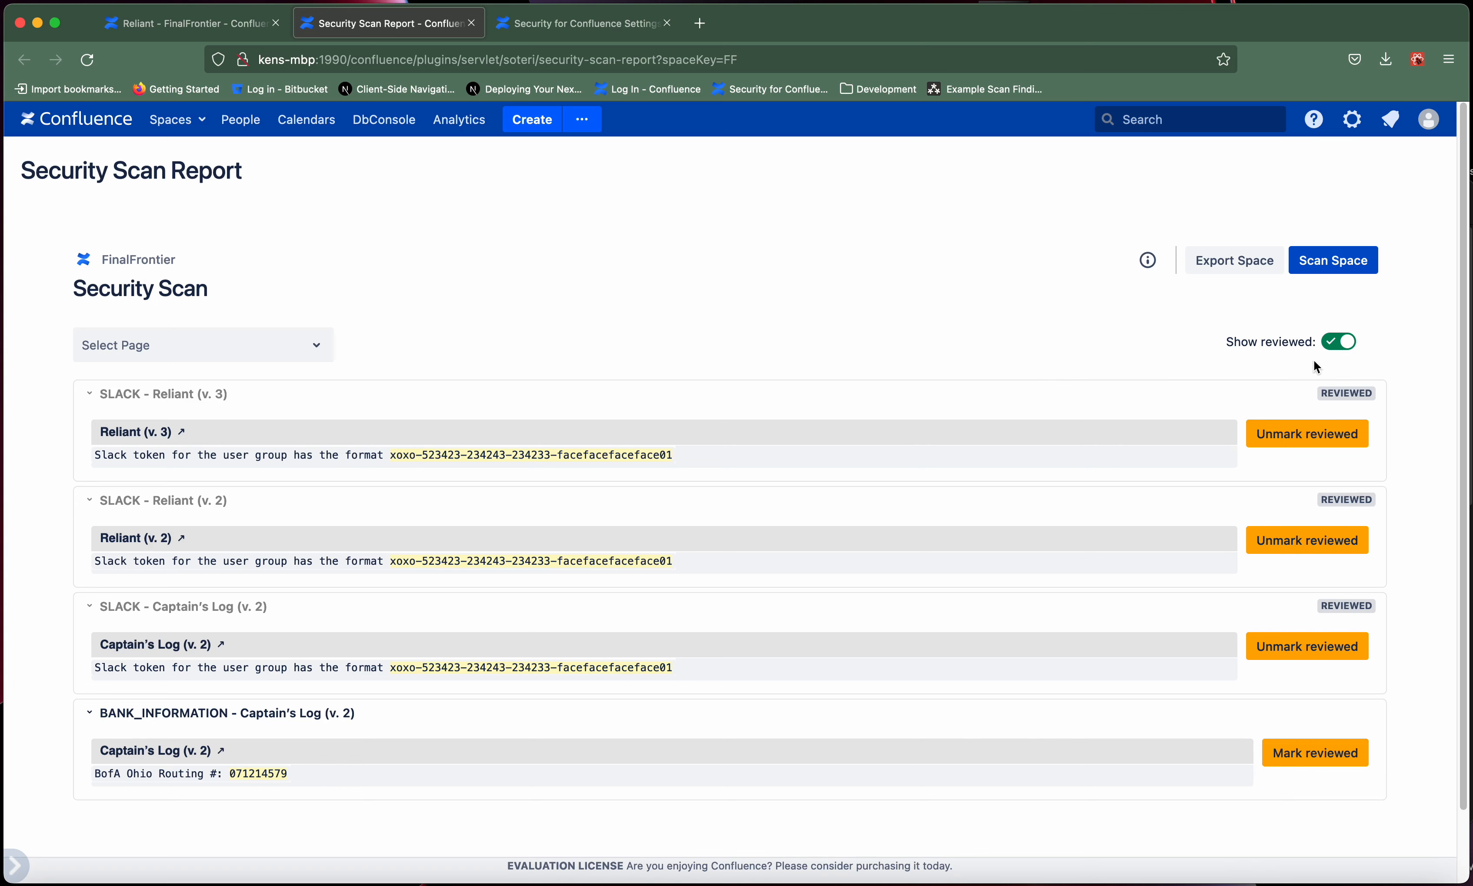
click(1336, 344)
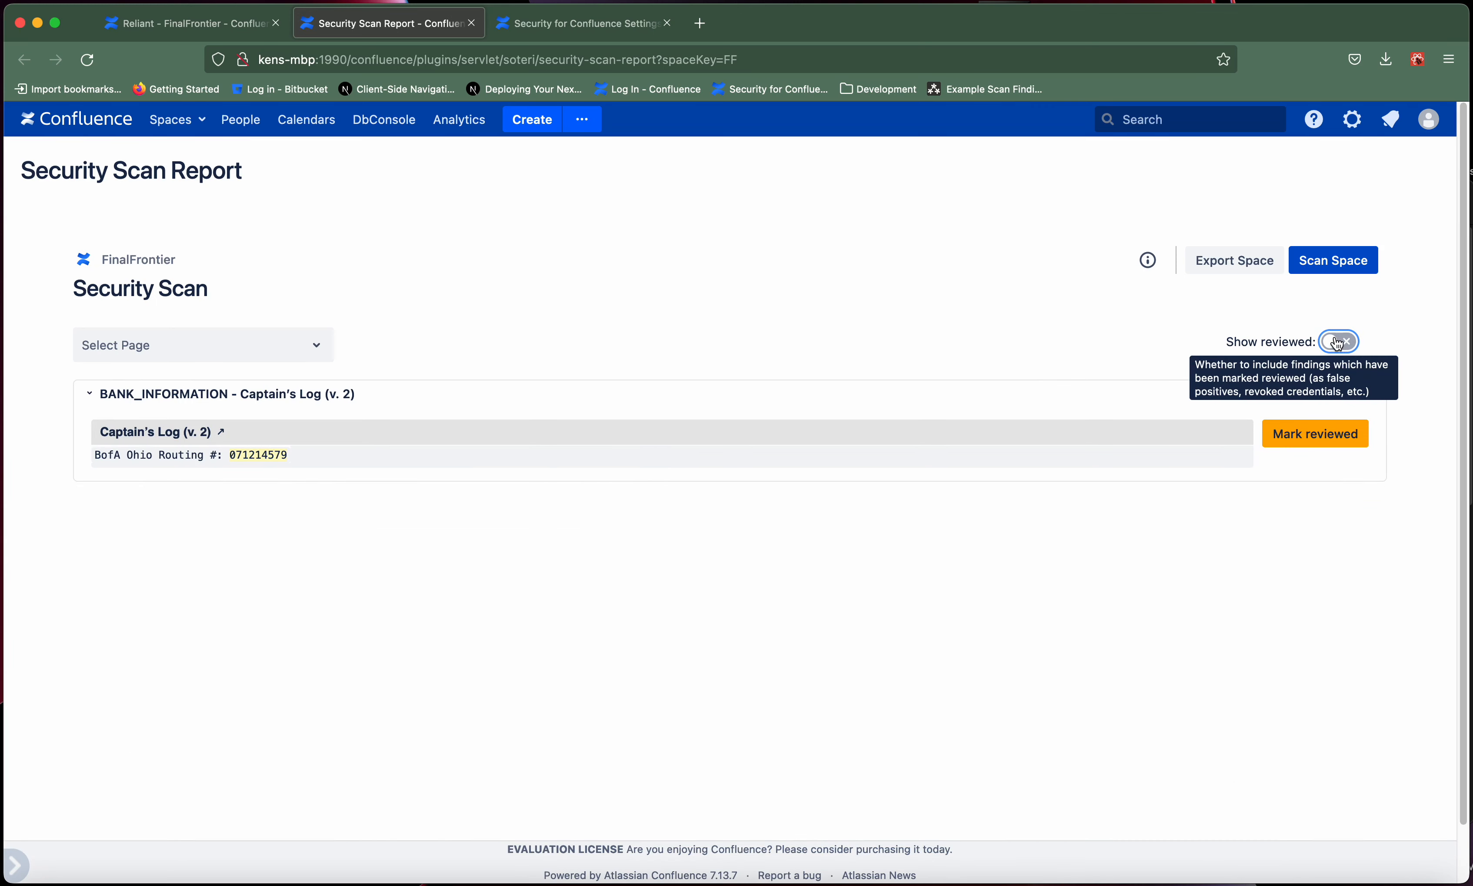
click(1336, 344)
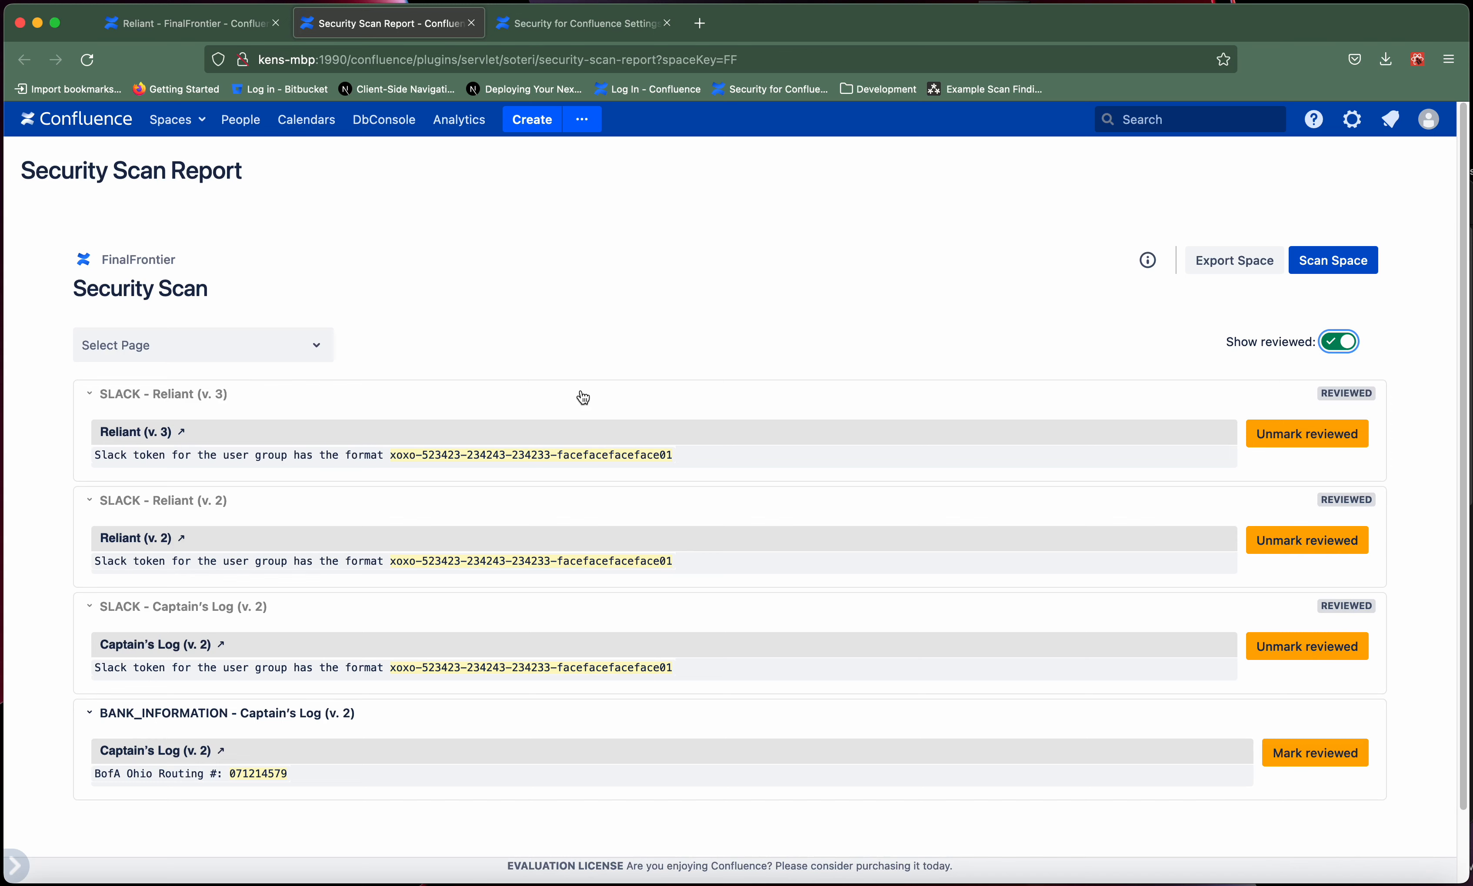
- Re-enable the AWS_CLIENT_ID rule in the Security for Confluence settings and reload the scan report to check its status
click(538, 24)
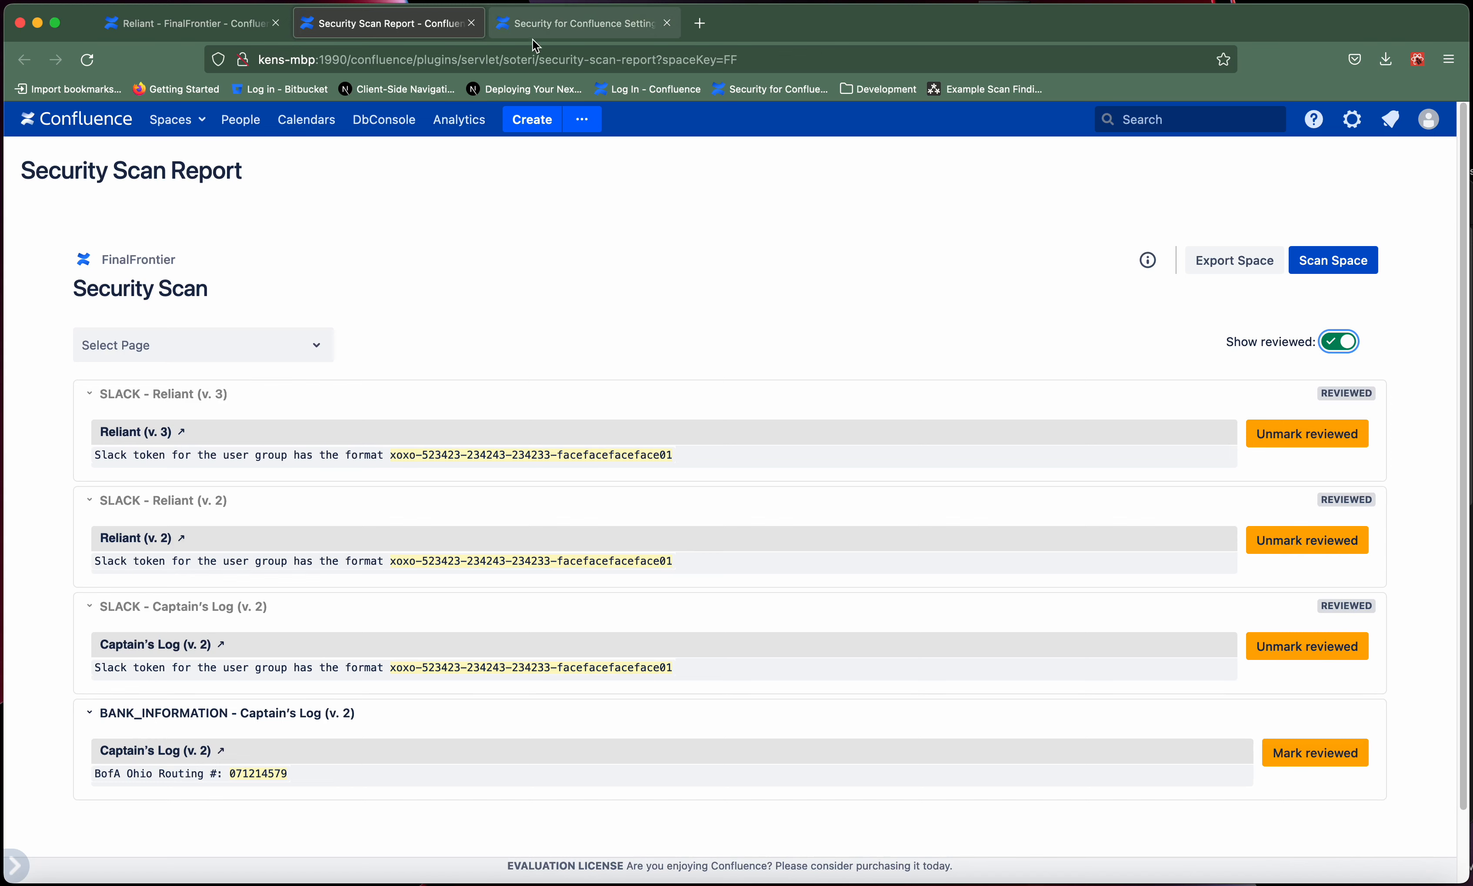
click(1060, 433)
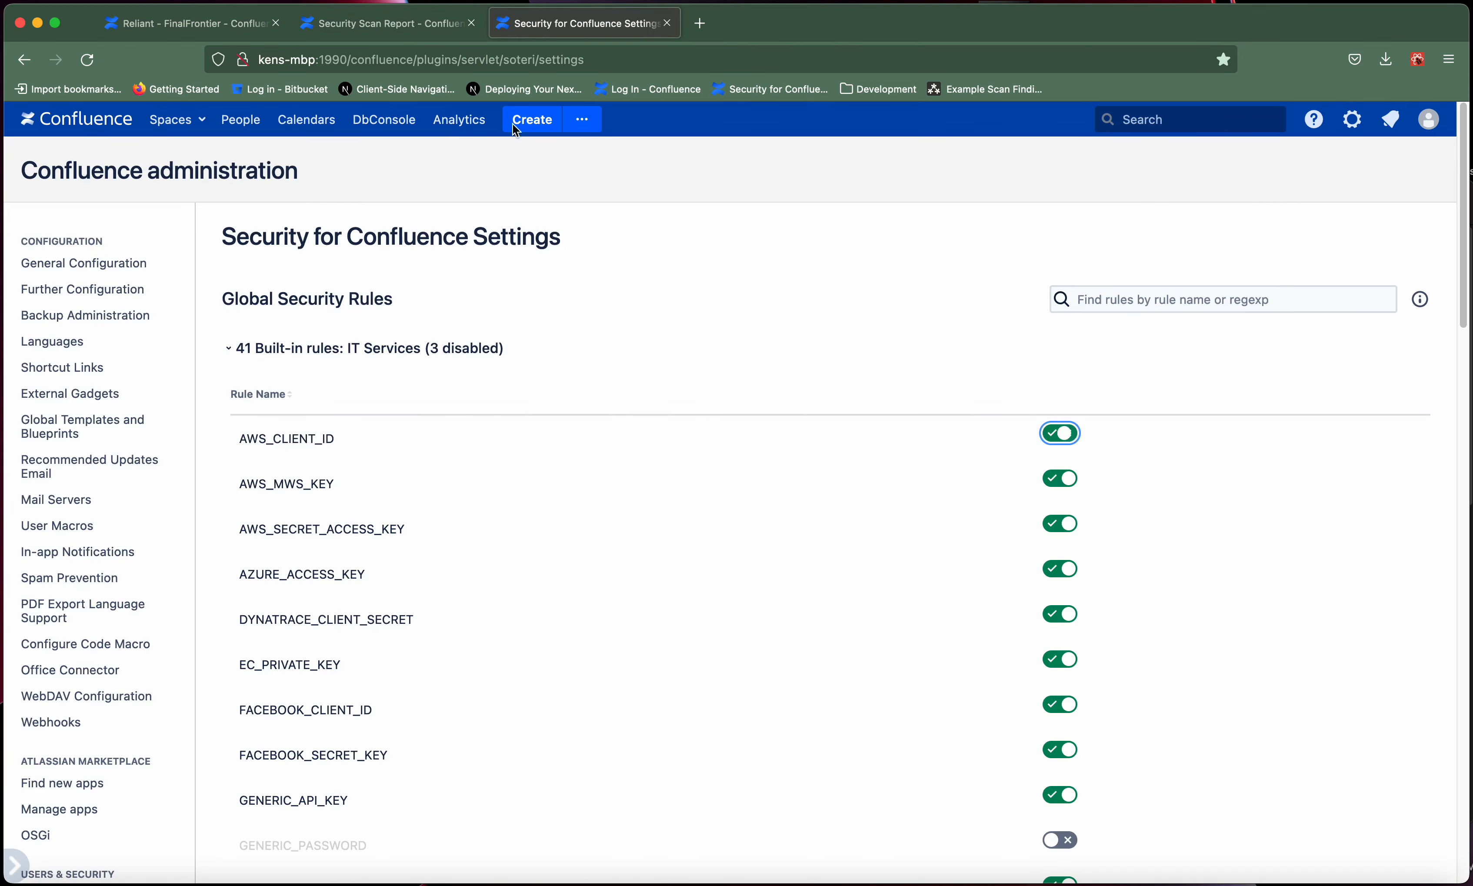
click(383, 24)
key(super+r)
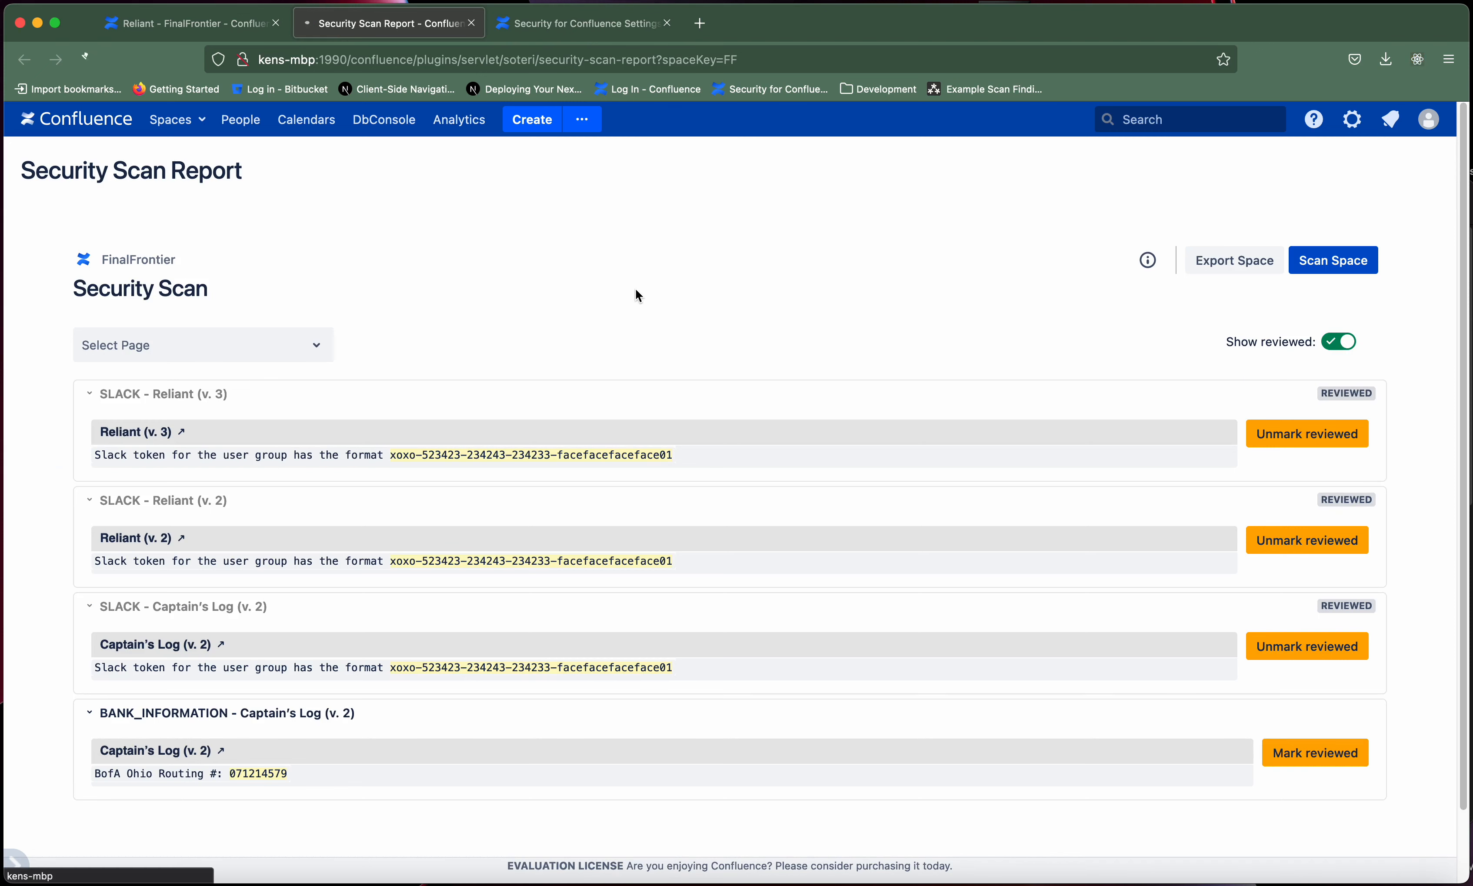
- Disable the AWS_CLIENT_ID rule again in the global security rules and reload the space's scan report
click(560, 30)
click(1060, 433)
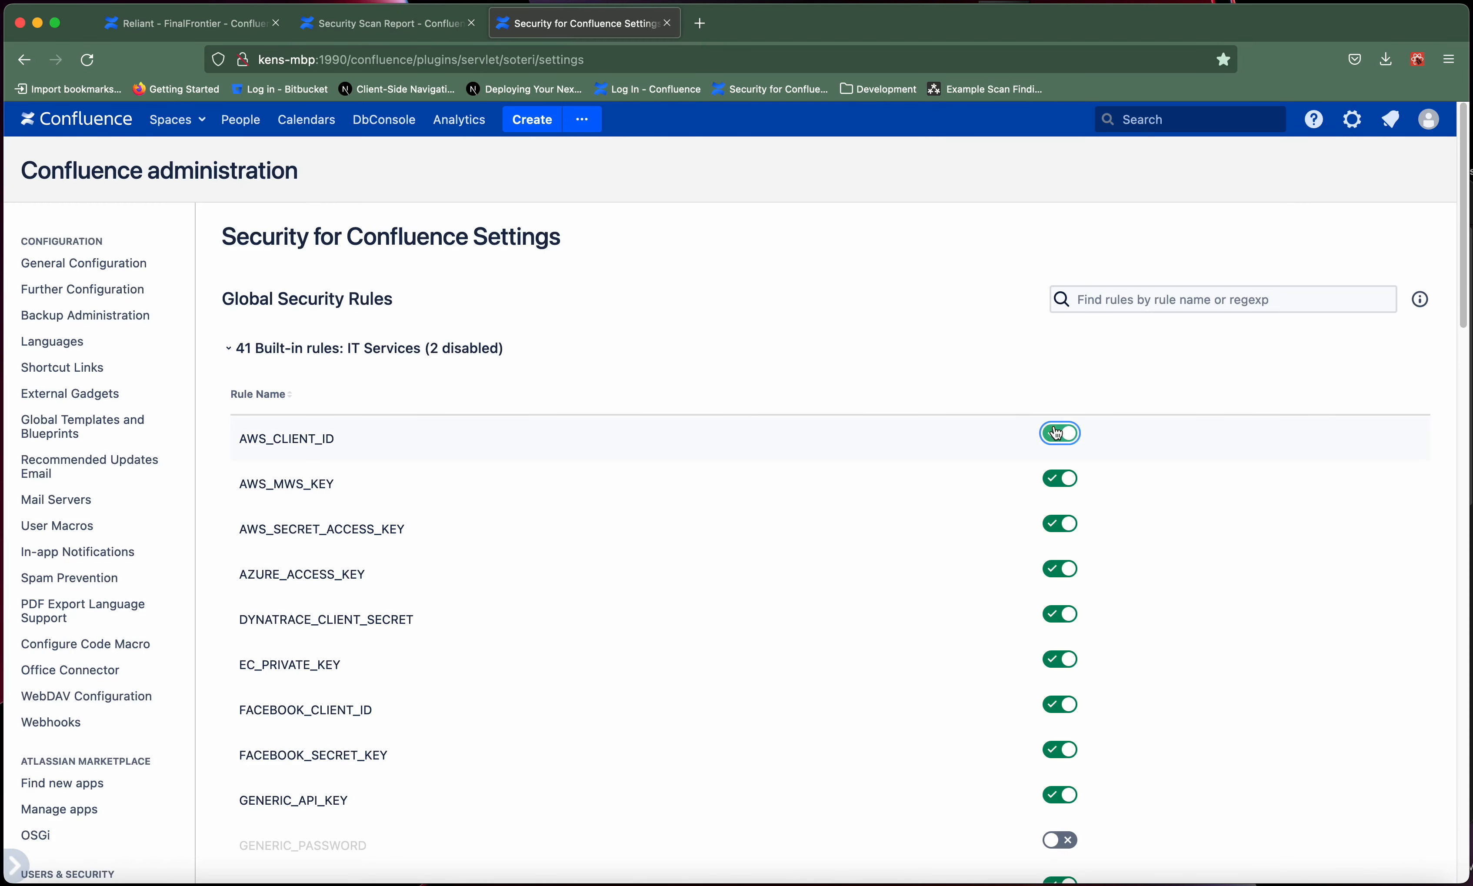
click(429, 29)
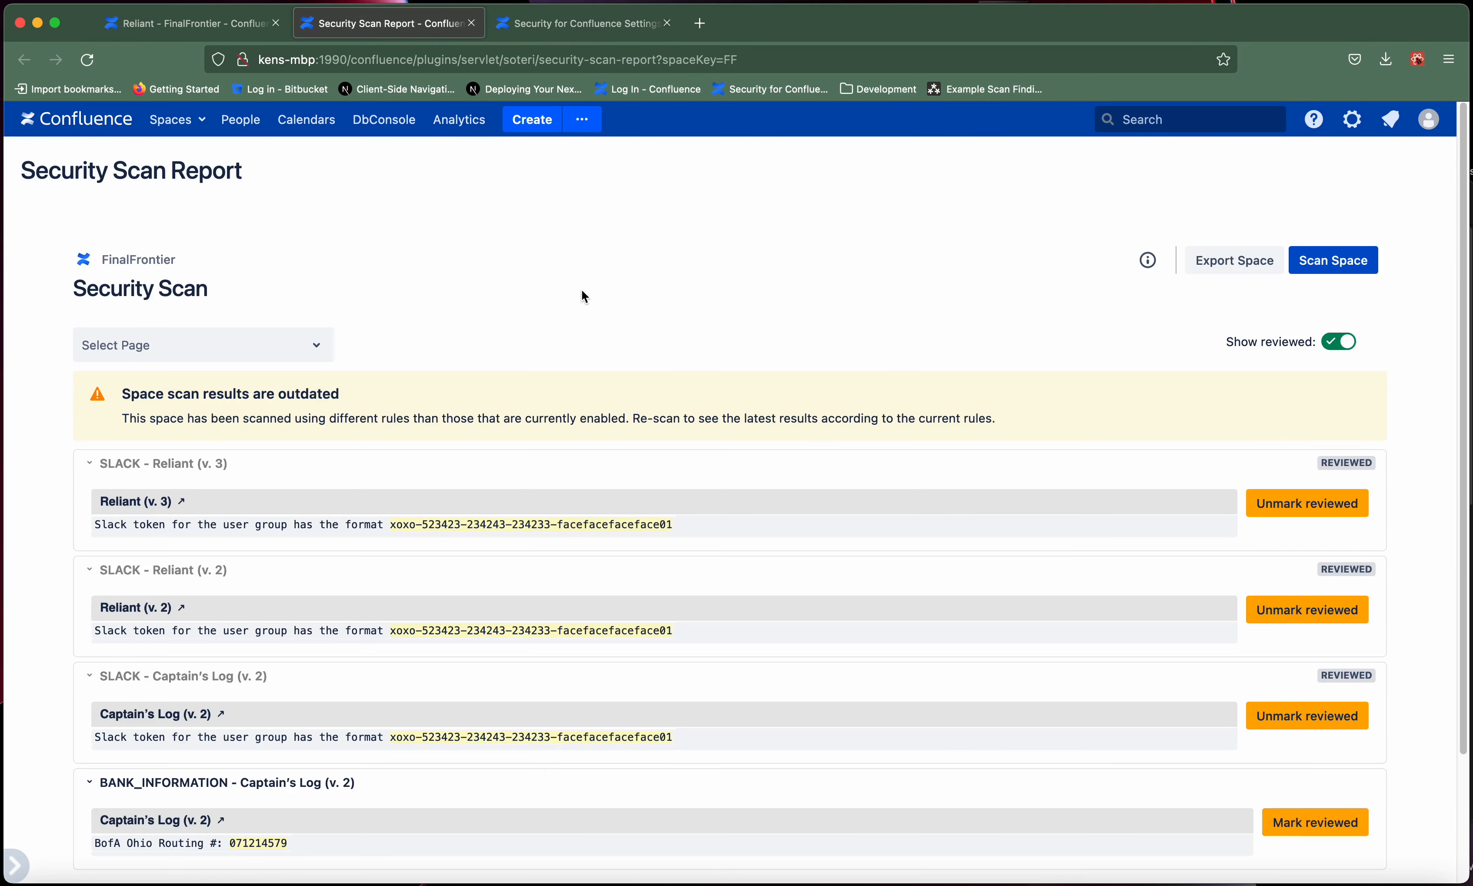
key(super+r)
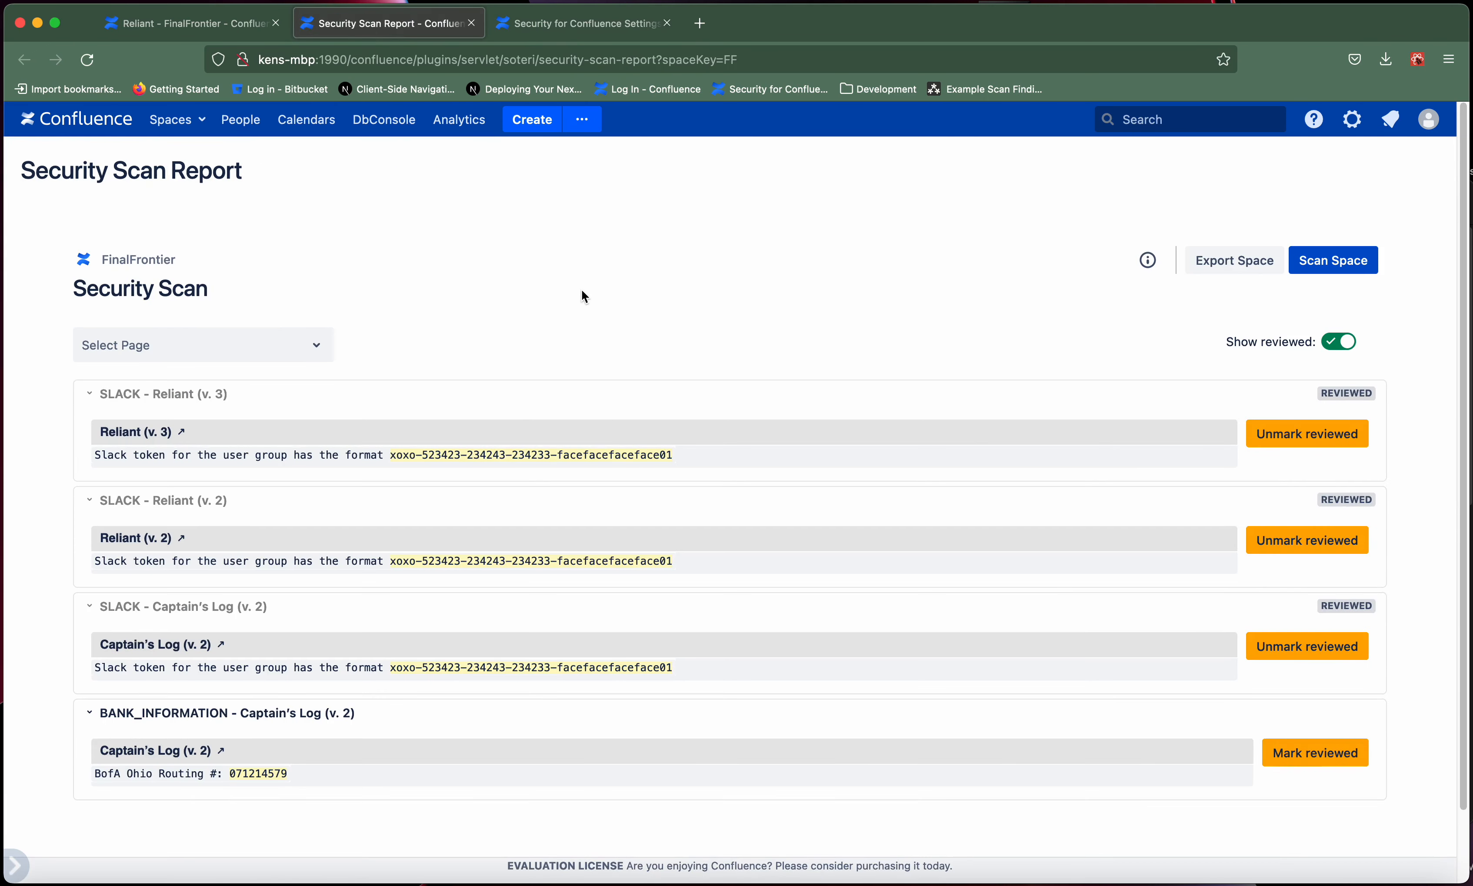